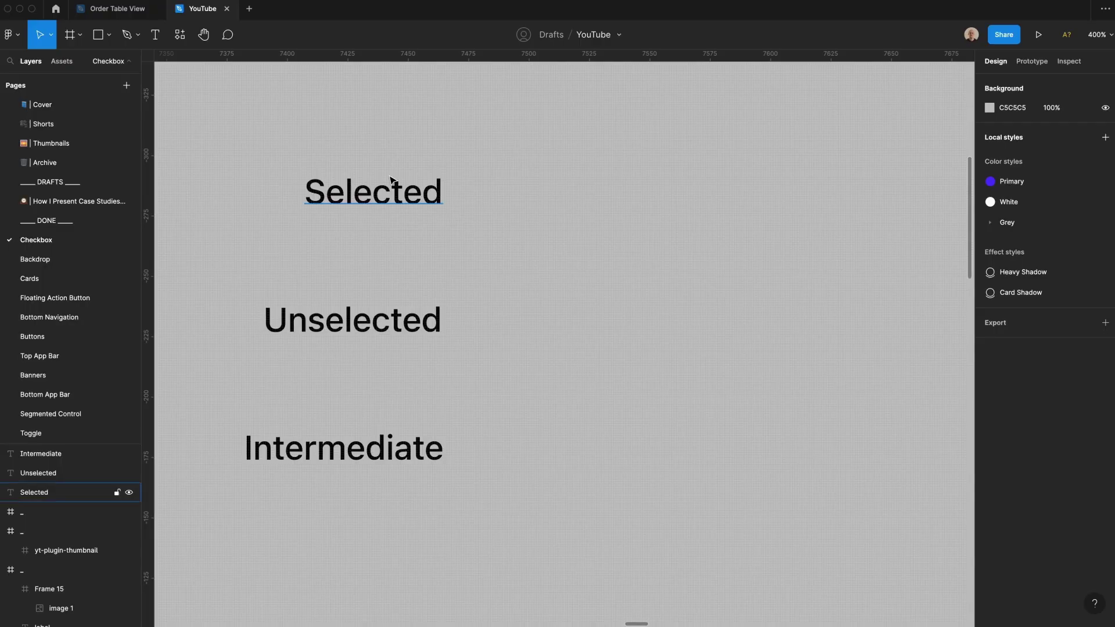
Step: Draw a frame beside the Selected label and set it to 24 by 24 with a corner radius of 4
key("f")
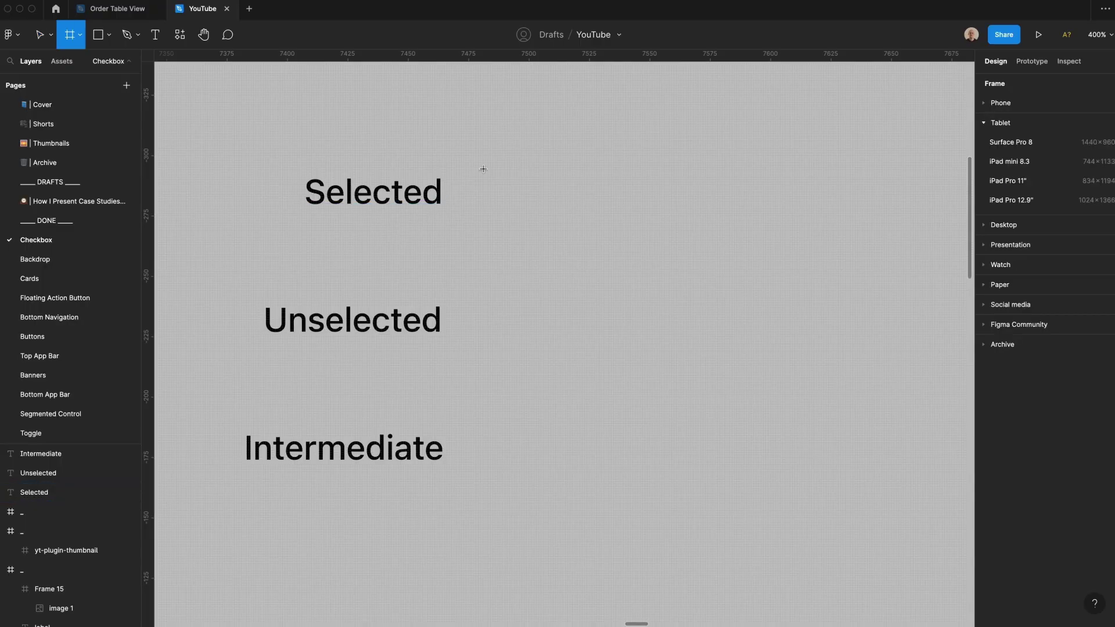
left_click_drag(482, 167, 521, 206)
left_click(1014, 152)
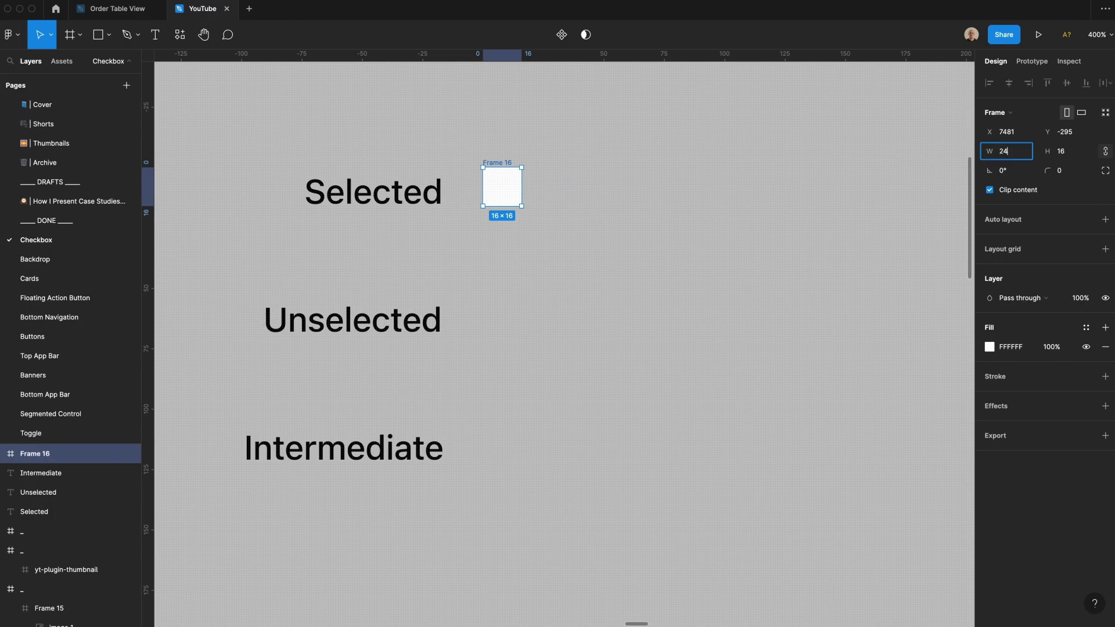
type("24")
key("Tab")
key("Tab")
key("Tab")
type("4")
key("Return")
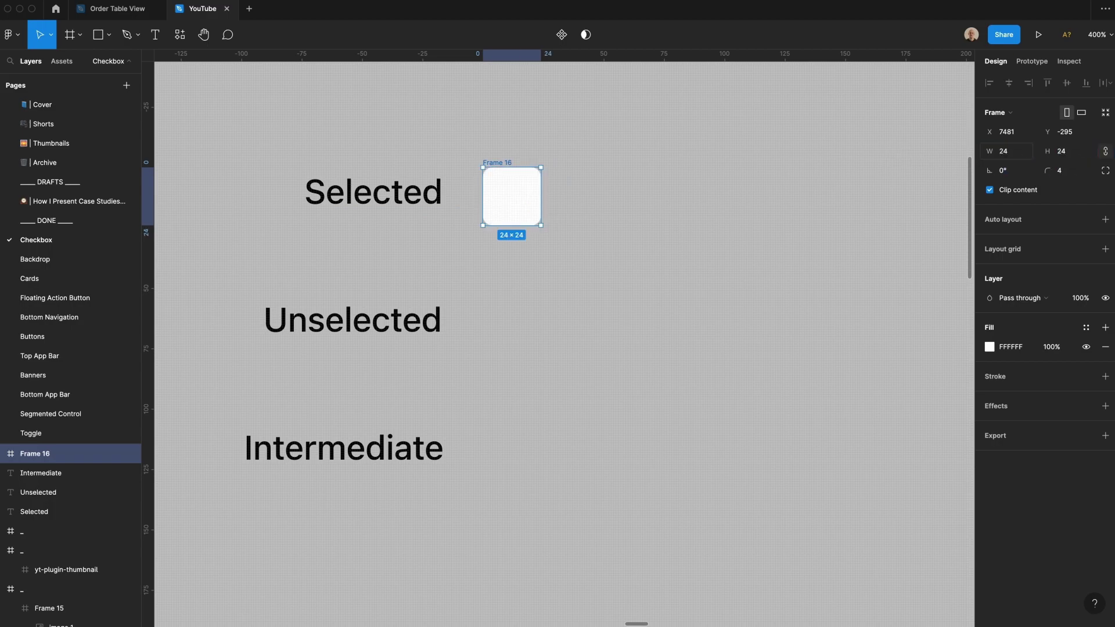
Step: Rename the new frame beside the Selected label to Enabled
double_click(496, 163)
type("Enable")
key("Return")
type("d")
key("Return")
scroll(573, 265, "right", 5)
left_click(405, 236)
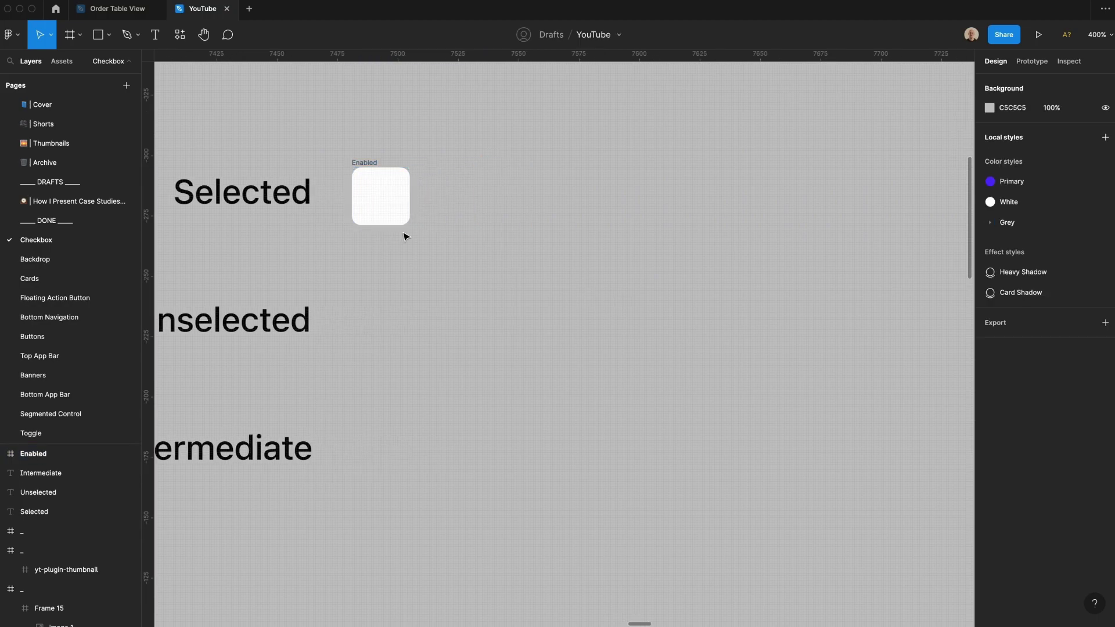
Step: Duplicate the Enabled frame and name the copy Hover
scroll(405, 237, "left", 1)
left_click(373, 185)
key("super+d")
double_click(530, 165)
type("Hover")
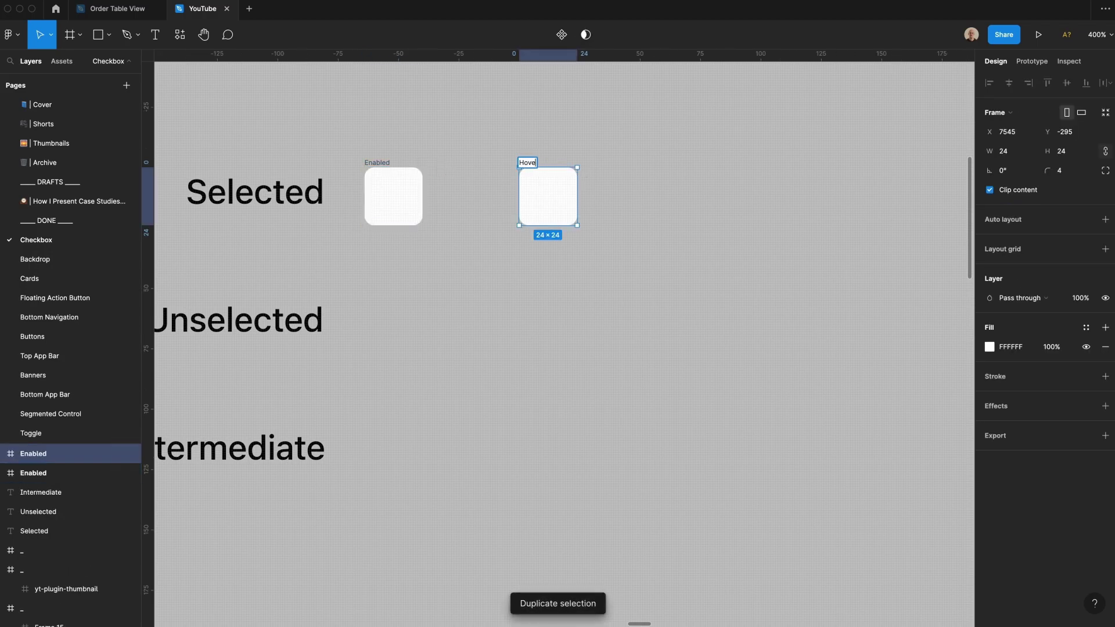
key("Return")
Step: Duplicate the Hover frame and rename the second frame in the row to Disabled
key("super+d")
double_click(530, 164)
type("Disabled")
key("Return")
Step: Add two more duplicates at the end of the row and name them Focused and Pressed
key("super+d")
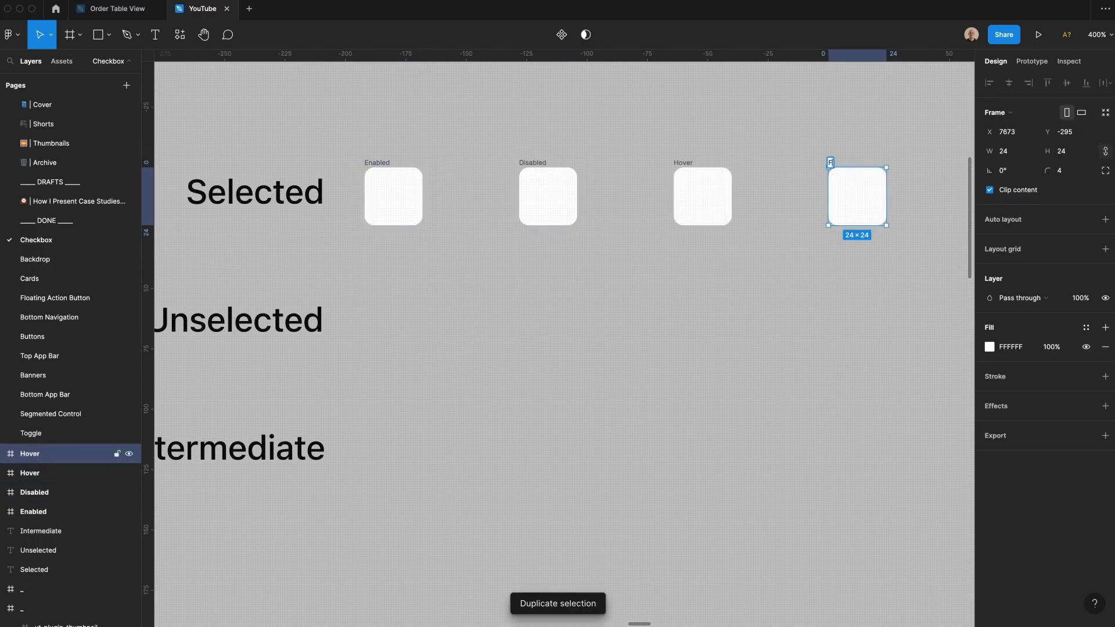
double_click(836, 163)
type("Focused")
key("Return")
key("super+d")
key("super+r")
type("Pressed")
Step: Set the horizontal spacing between the five state frames to 24
scroll(564, 343, "right", 3)
left_click_drag(157, 123, 865, 284)
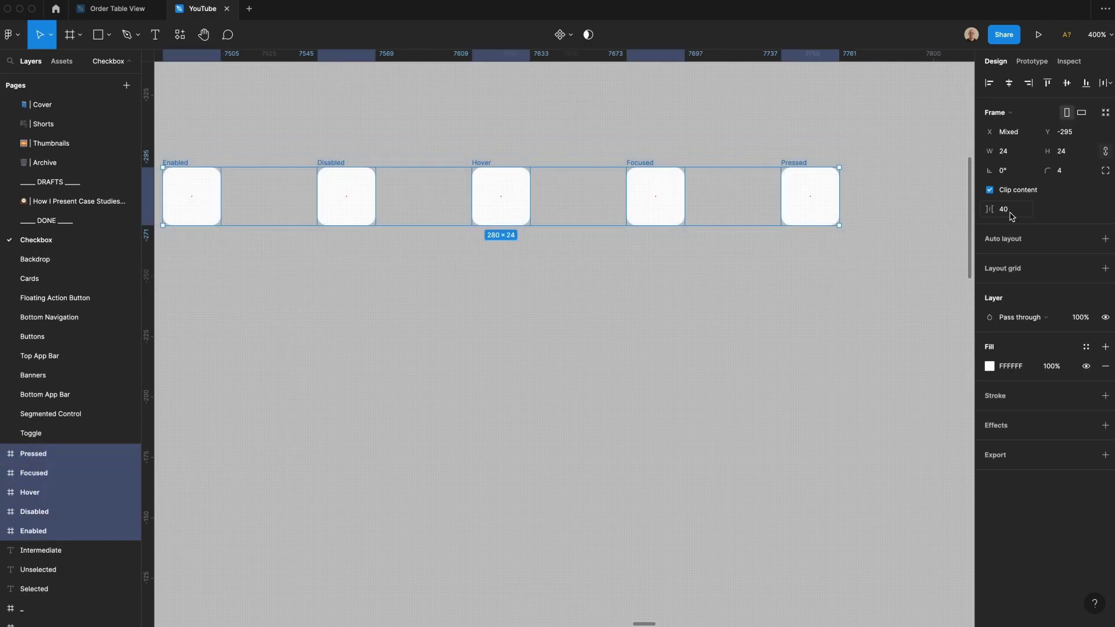
left_click(1011, 214)
type("24")
key("Return")
Step: Duplicate the row of five frames beside the Unselected and Intermediate labels
scroll(583, 287, "left", 5)
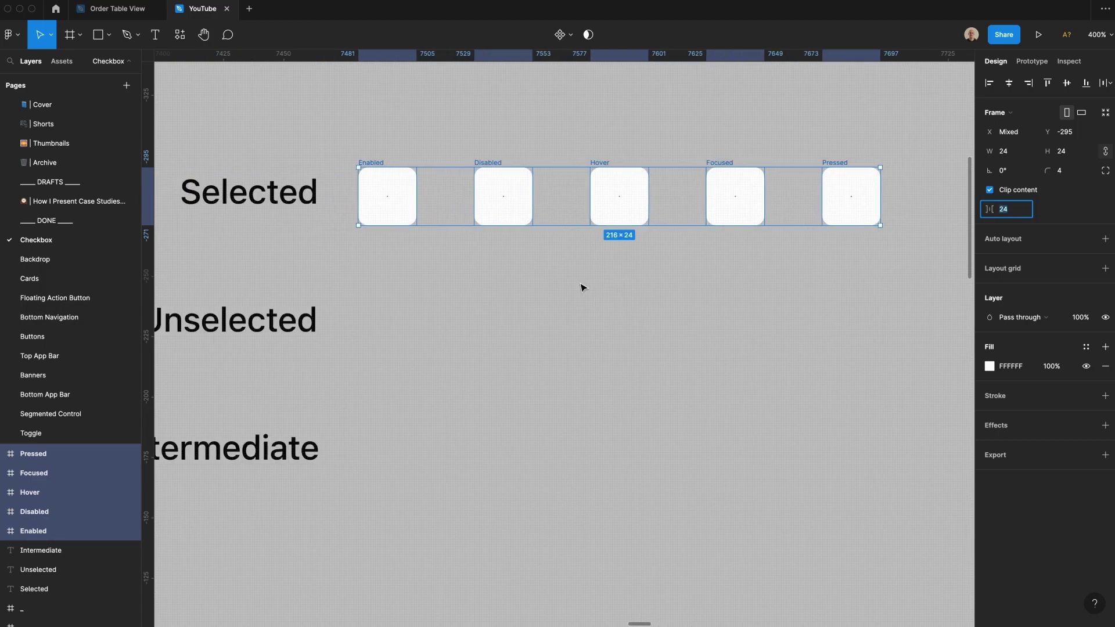
left_click_drag(528, 198, 499, 448)
scroll(498, 428, "left", 3)
left_click(519, 400)
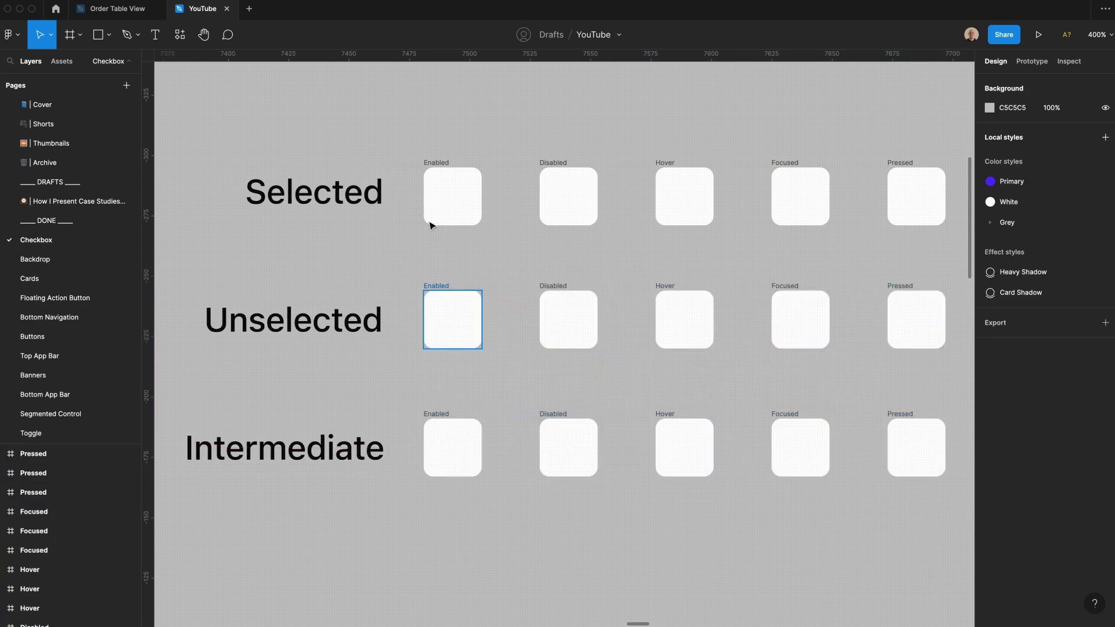
Step: Apply the Primary color style as fill to the Enabled, Hover, Focused and Pressed frames in the Selected and Intermediate rows
left_click(440, 179)
left_click(441, 415, "shift")
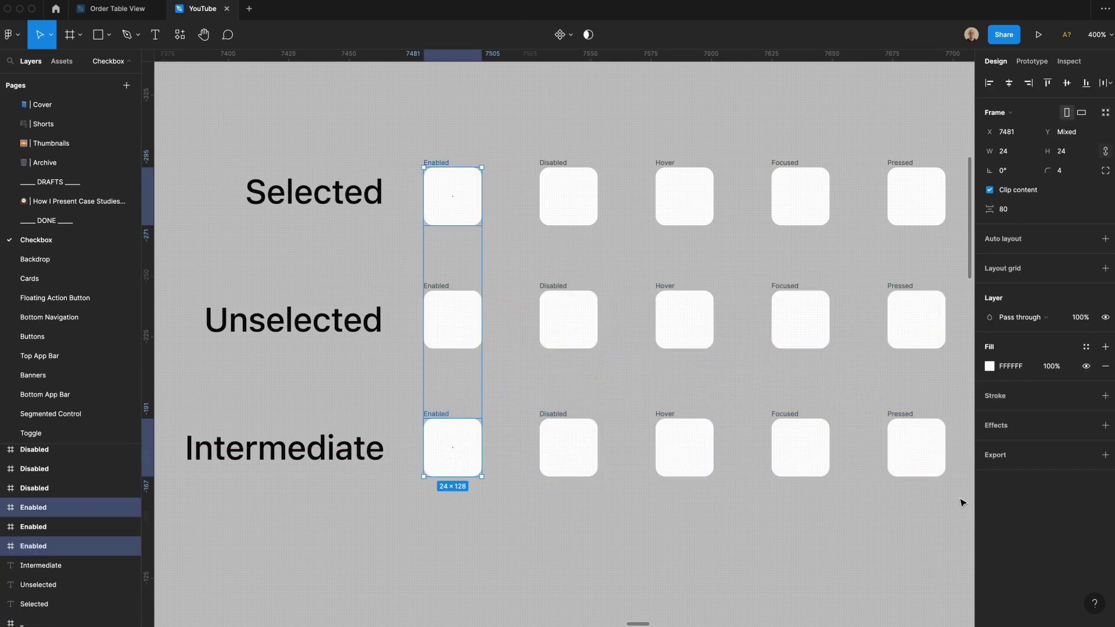
left_click_drag(959, 494, 541, 389)
left_click_drag(616, 141, 838, 250)
left_click(1086, 298)
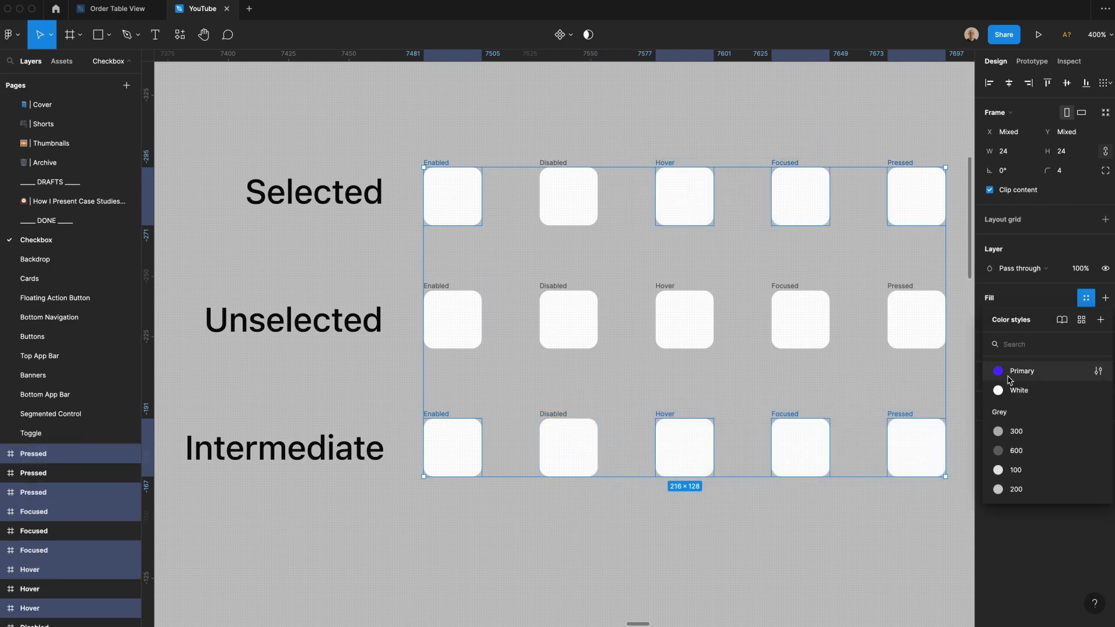
left_click(1013, 368)
left_click(512, 380)
Step: Draw a checkmark with the Pen tool, sized 14 by 9, using the White color style for its stroke
key("p")
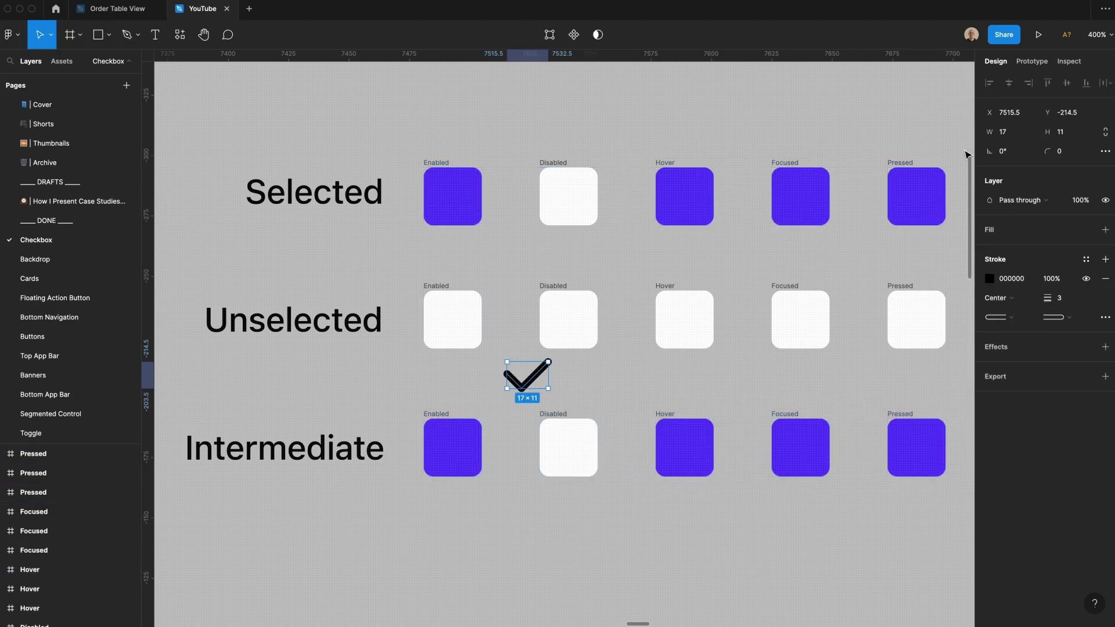
left_click(1060, 131)
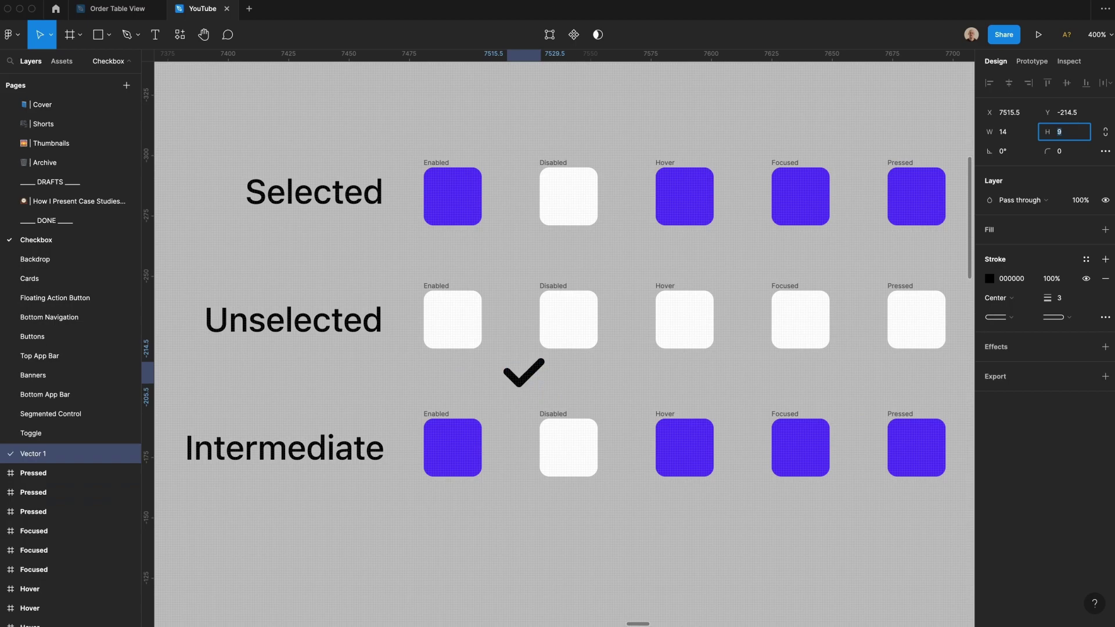
left_click(1085, 259)
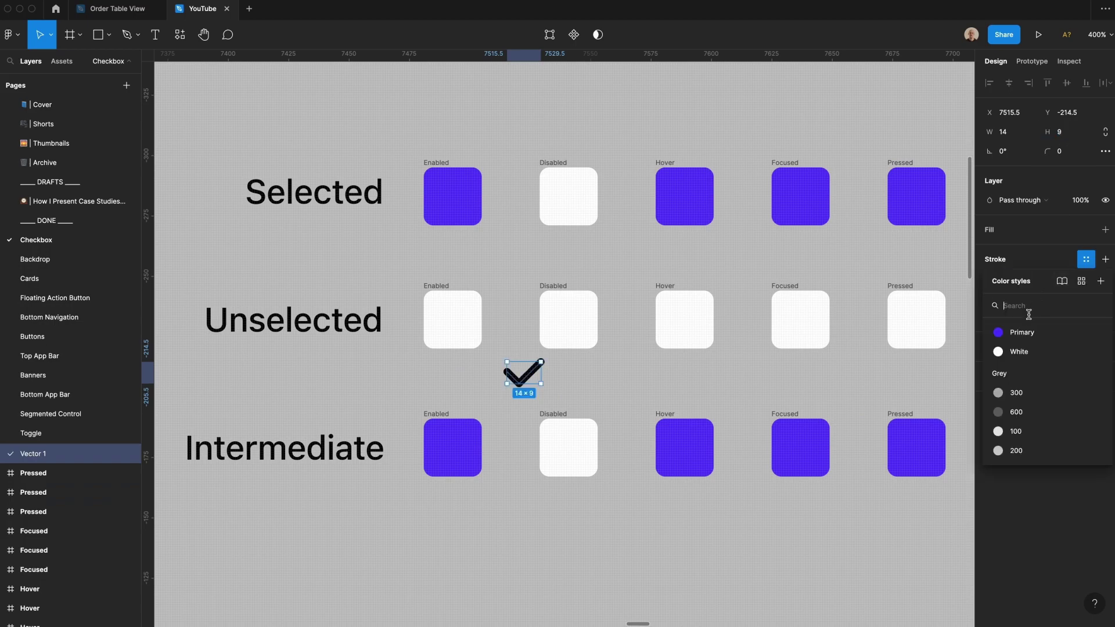
left_click(1038, 335)
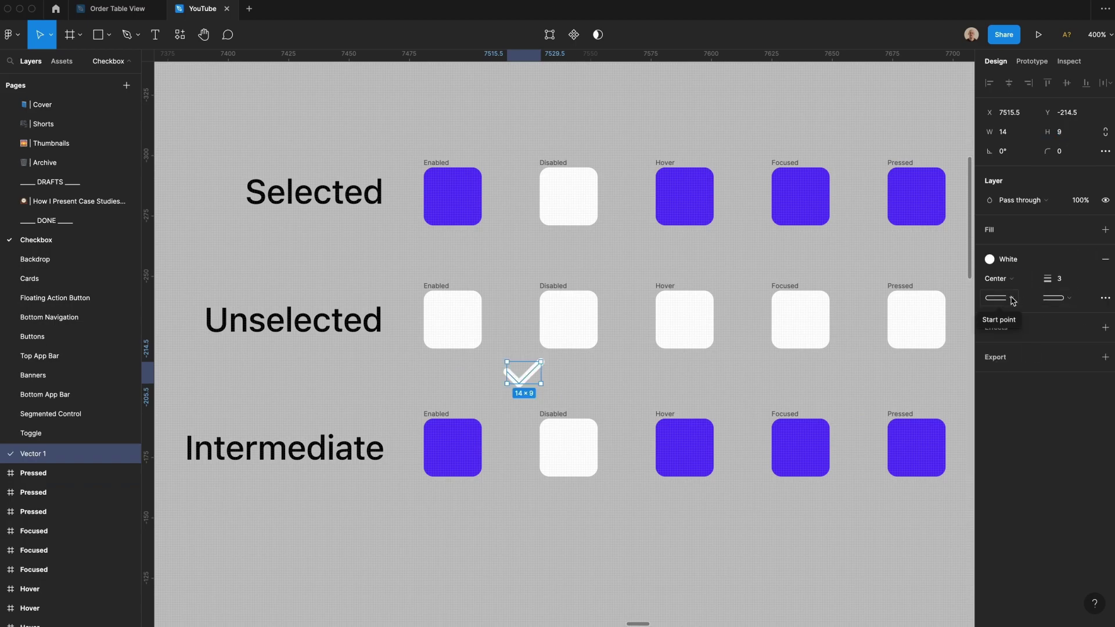
left_click(1105, 298)
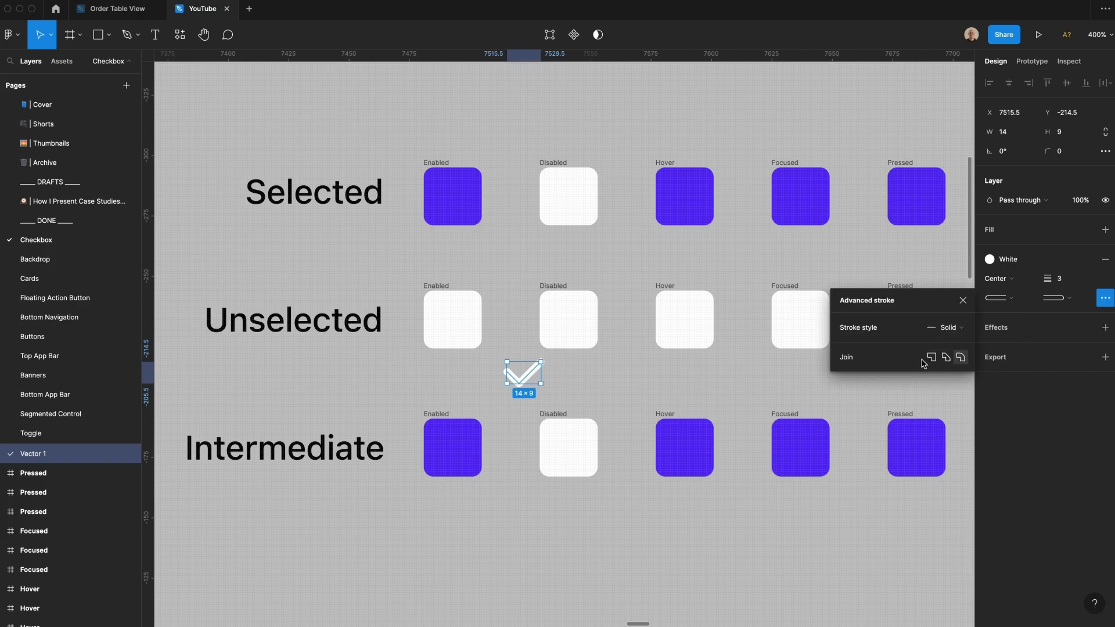
Step: Center the checkmark inside the Selected row's Enabled frame and set its height to 10
mouse_move(516, 375)
left_mouse_down()
mouse_move(462, 305)
mouse_move(443, 191)
left_mouse_up()
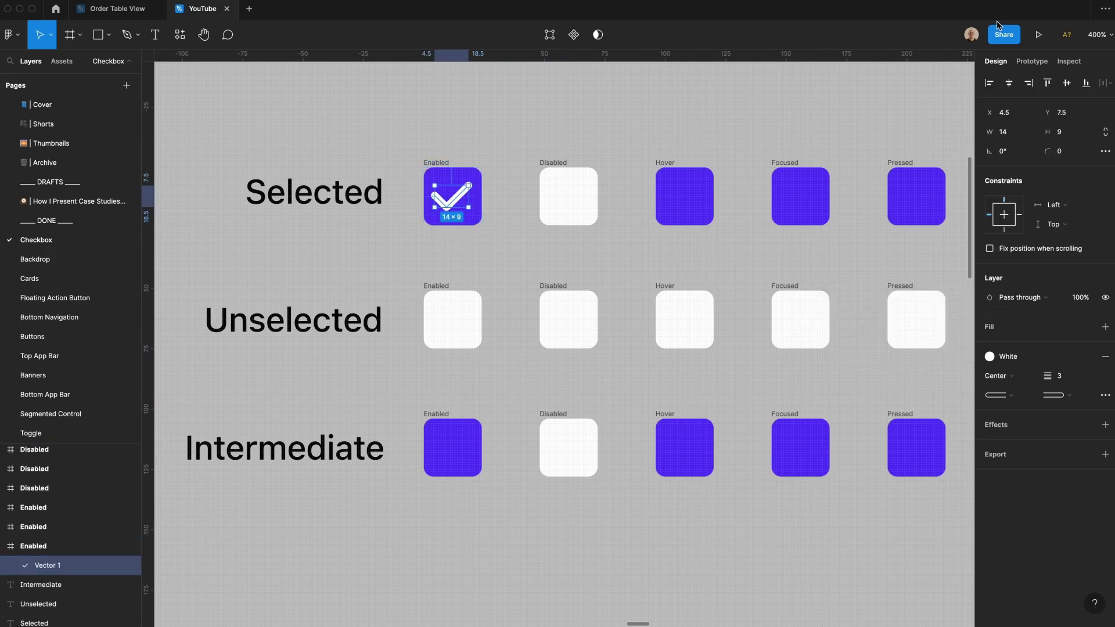
left_click(1006, 87)
left_click(1062, 133)
type("10")
key("Return")
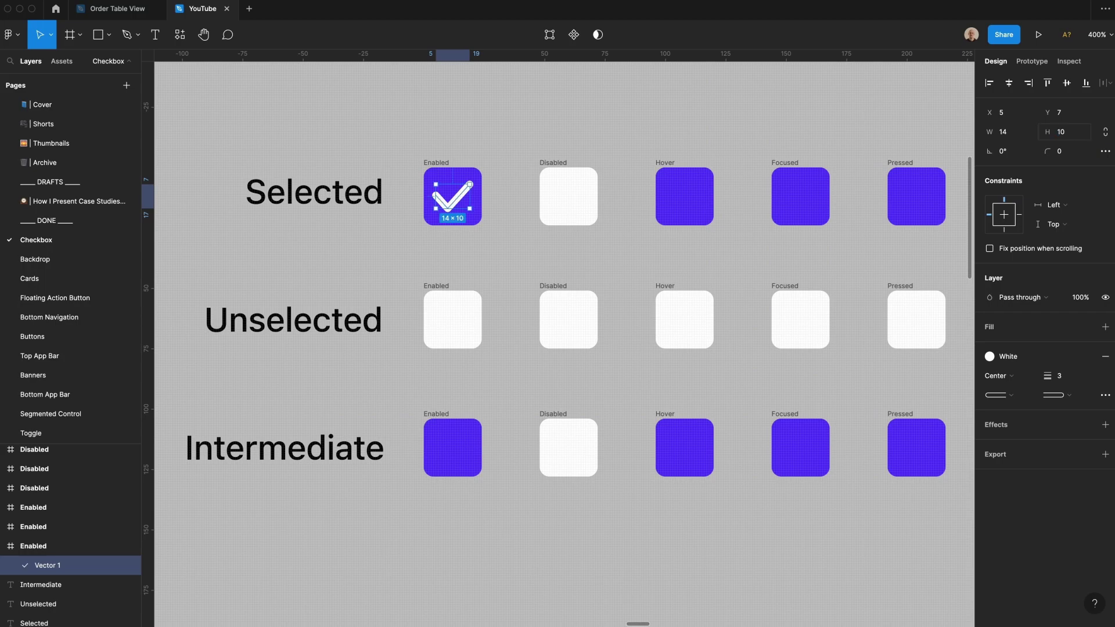
Step: Copy the checkmark into the Disabled, Hover, Focused and Pressed frames of the Selected row
key("alt")
left_click(554, 163)
key("ctrl+v")
left_click(668, 163)
key("ctrl+v")
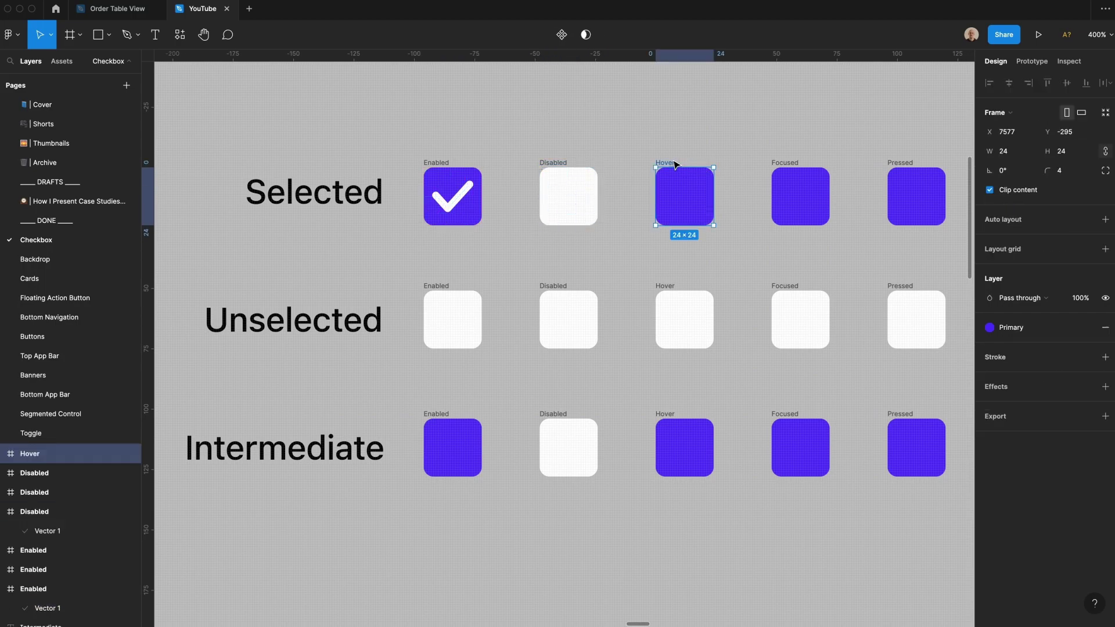
left_click(778, 163)
key("ctrl+v")
left_click(894, 166)
key("ctrl+v")
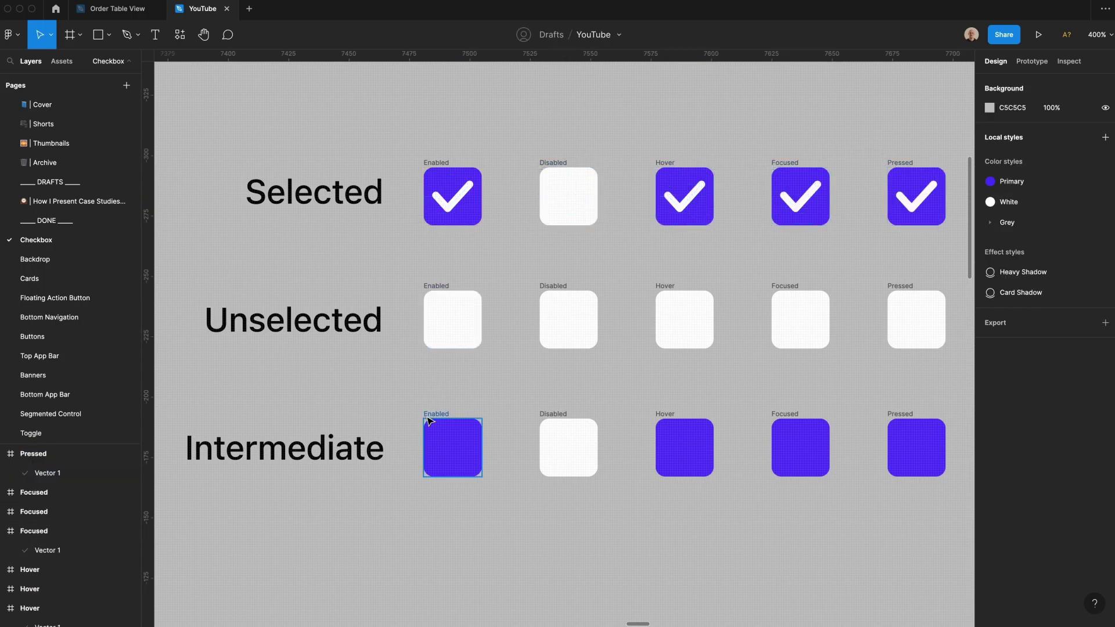
Step: Draw a horizontal line 14 wide with the Pen tool and place it in the Intermediate row's Enabled frame
left_click(428, 414)
left_click(424, 404)
key("p")
left_click(404, 371)
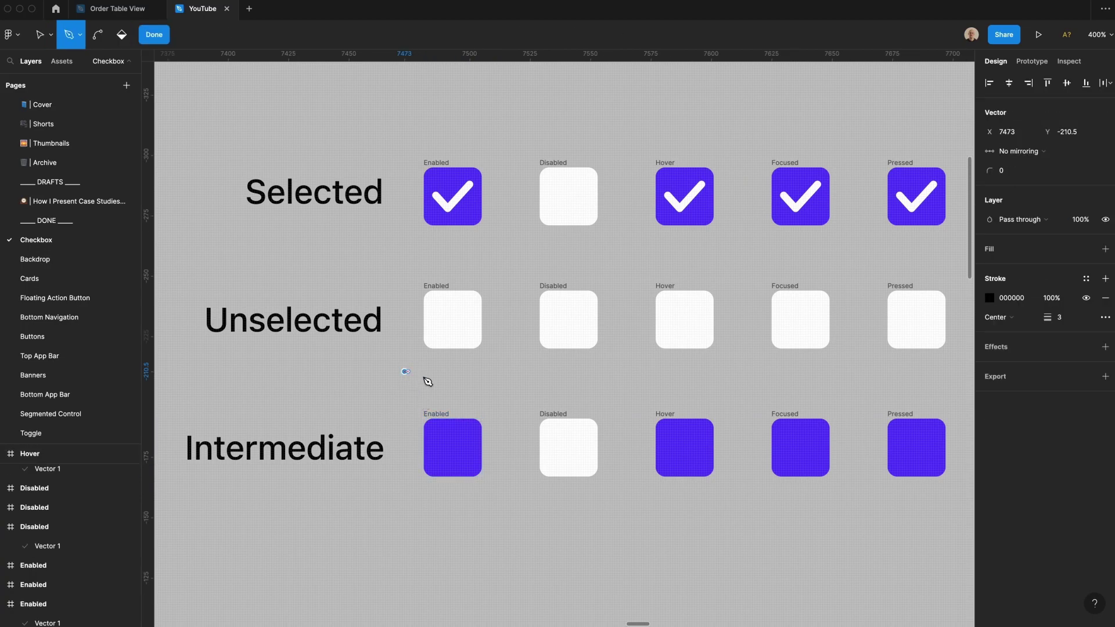
left_click(437, 372)
key("Escape")
left_click(1004, 135)
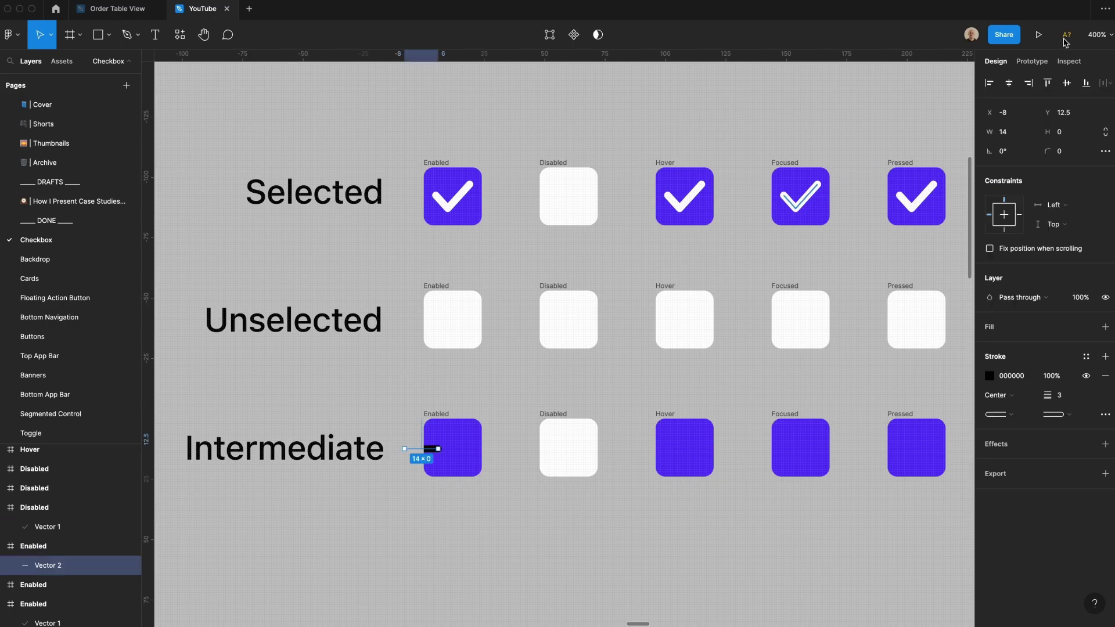
Step: Center the line in the Intermediate Enabled frame and apply the White color style to its stroke
left_click(1010, 83)
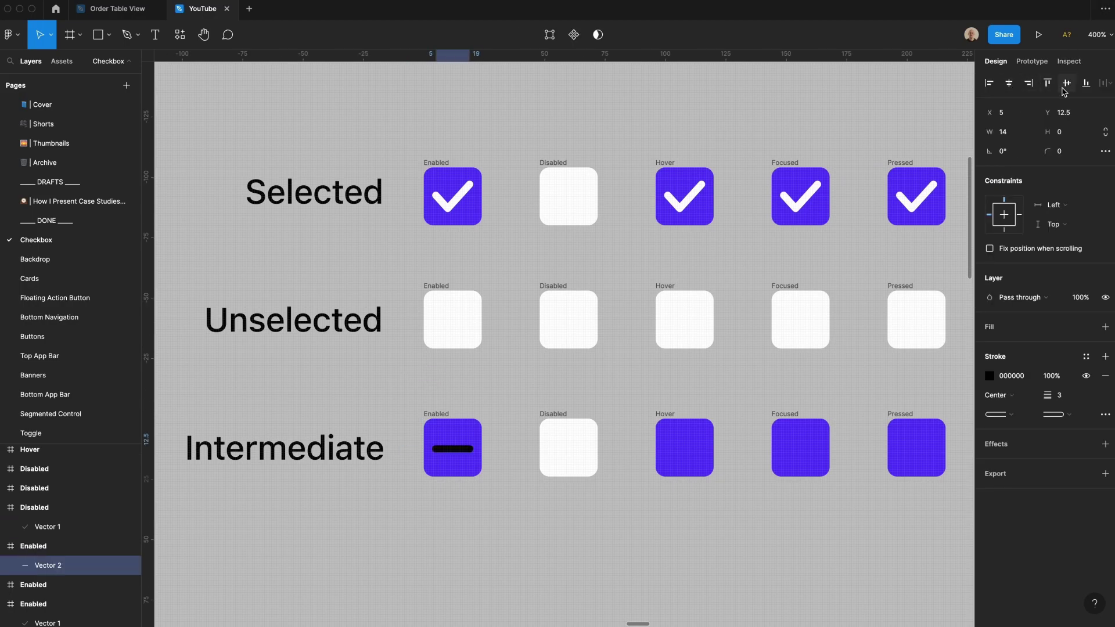
left_click(1067, 83)
left_click(1086, 356)
left_click(1016, 446)
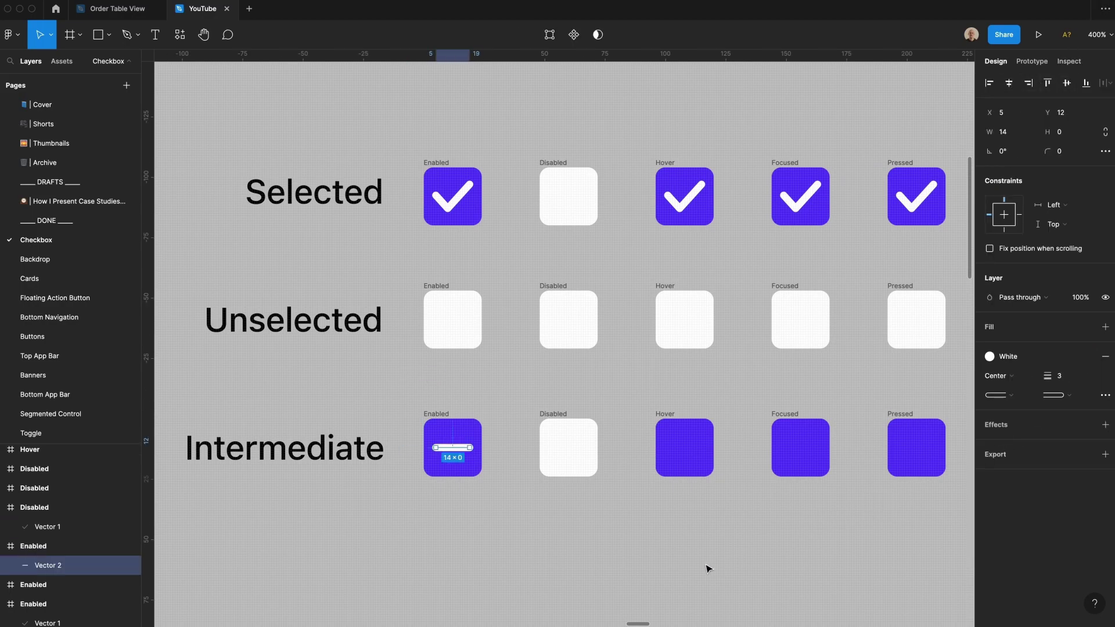
Step: Copy the white line into the Hover, Focused, Pressed and Disabled frames of the Intermediate row
key("super+c")
left_click(695, 549)
left_click(678, 435)
key("super+v")
left_click(793, 442)
key("super+v")
left_click(894, 435)
key("super+v")
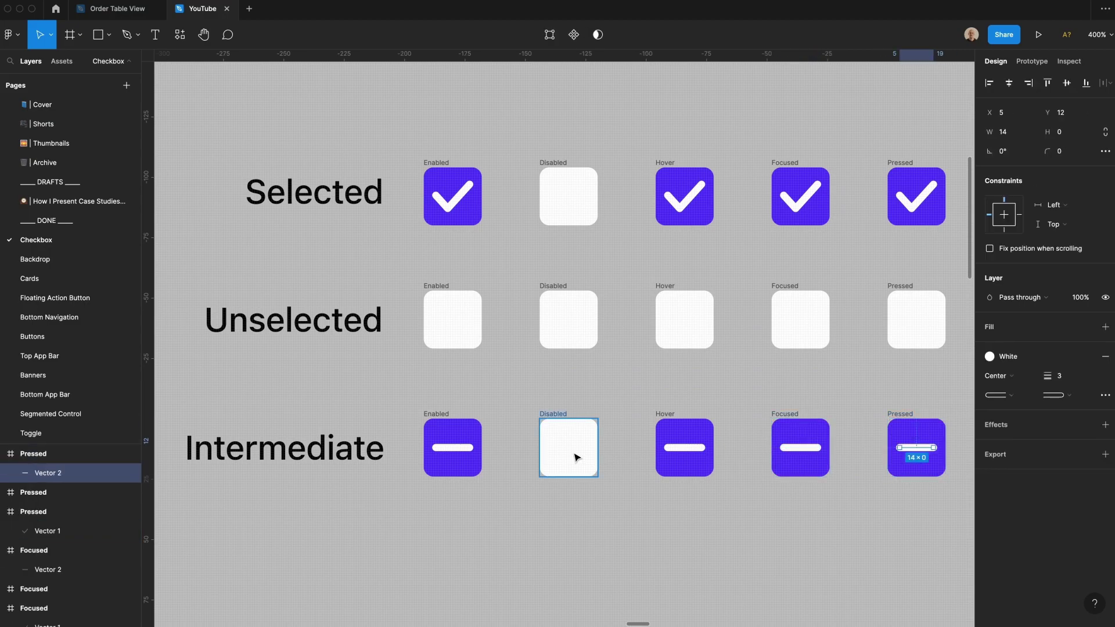
left_click(575, 457)
key("super+v")
Step: Apply the Grey/300 color style as fill to the Disabled frames in the Selected and Intermediate rows
left_click(572, 197)
left_click(586, 448, "shift")
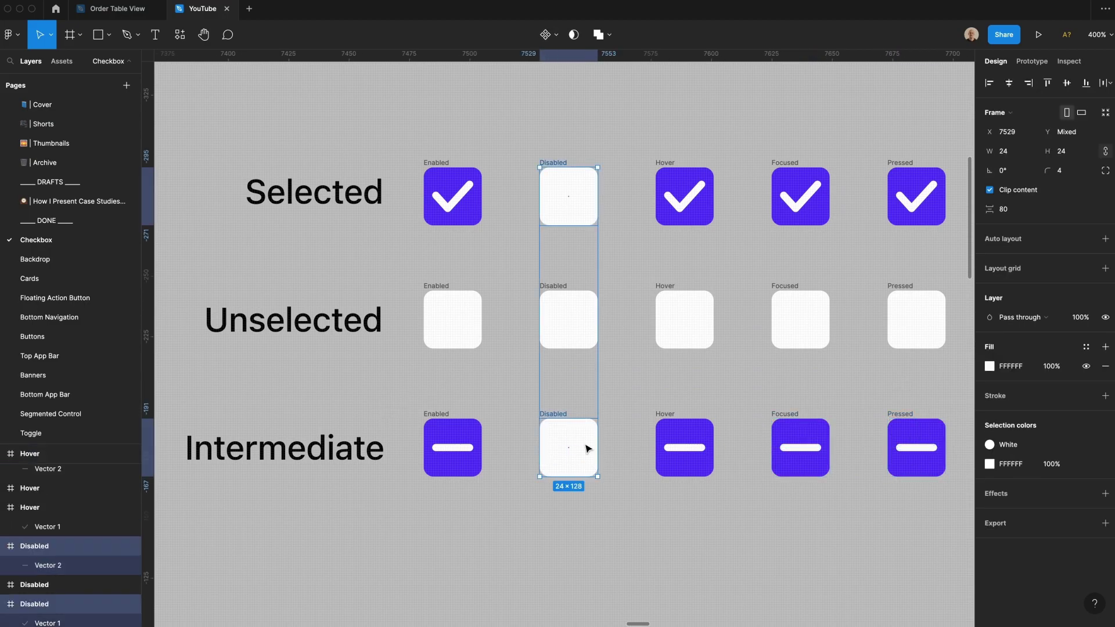
left_click(1085, 346)
left_click(1013, 481)
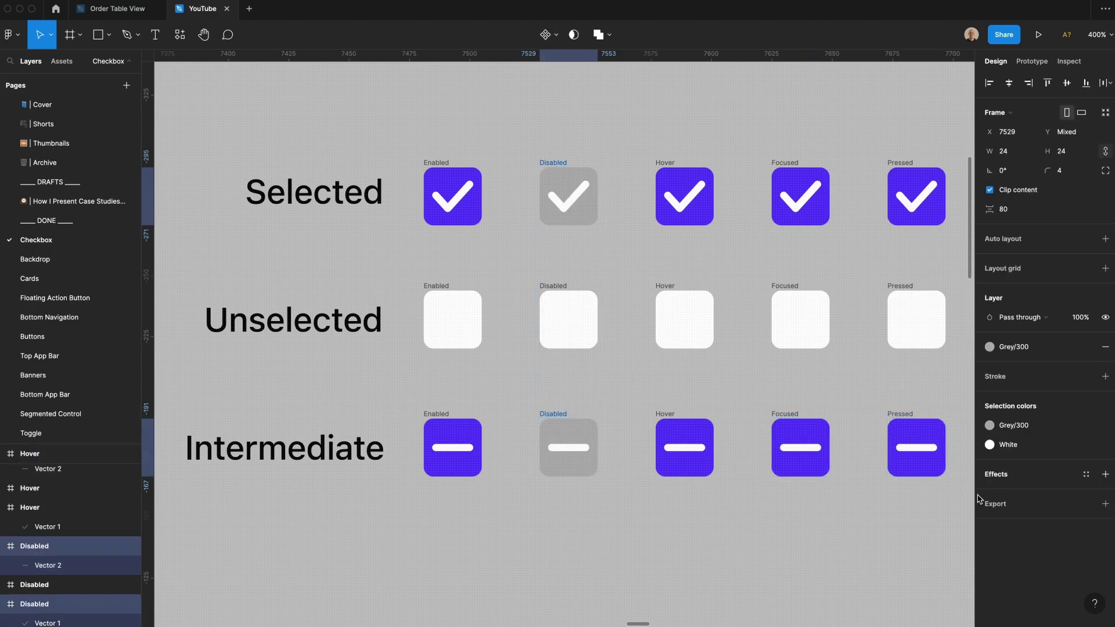
left_click(885, 533)
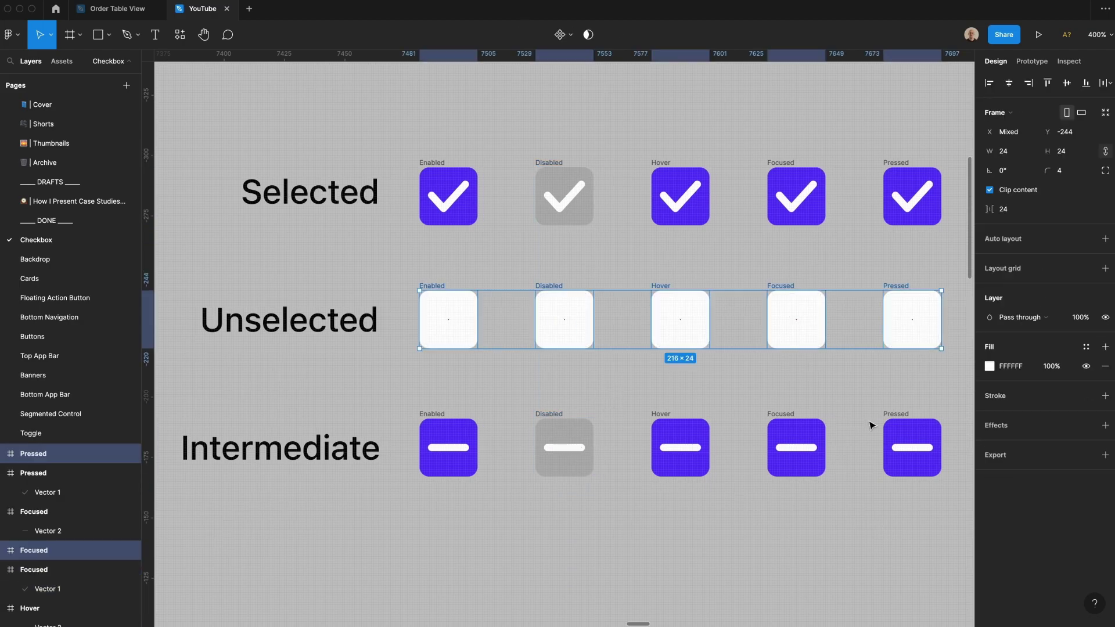
Step: Swap the fill for a stroke on all five Unselected frames and set the stroke weight to 2
key("shift+x")
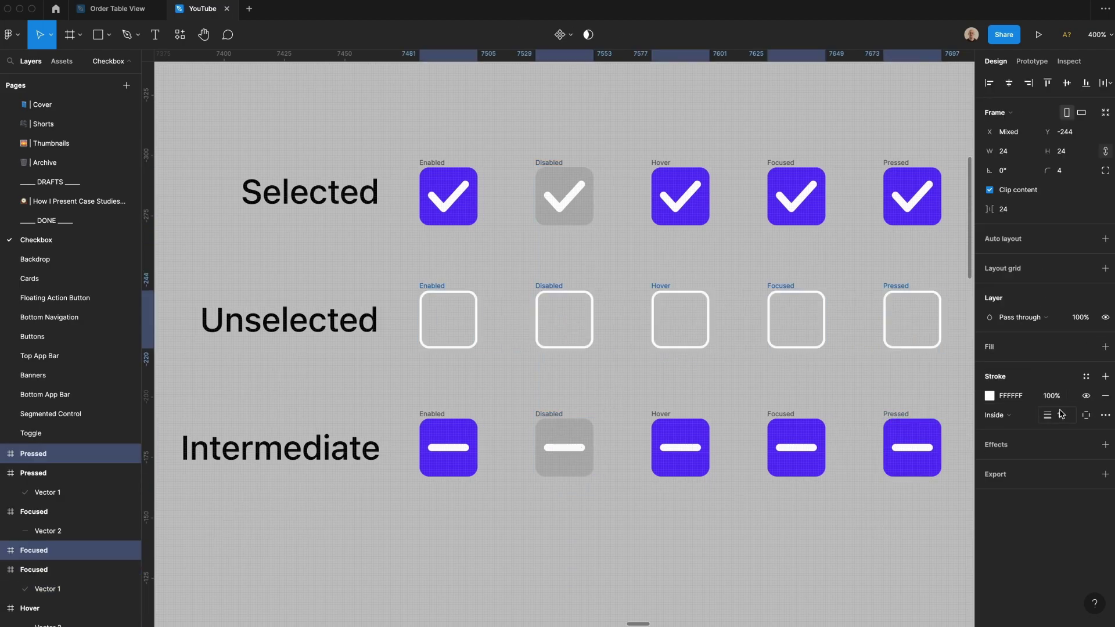
left_click(1061, 414)
type("2")
key("Return")
Step: Apply the Grey/200 color style to the strokes of the Unselected frames
left_click(1092, 378)
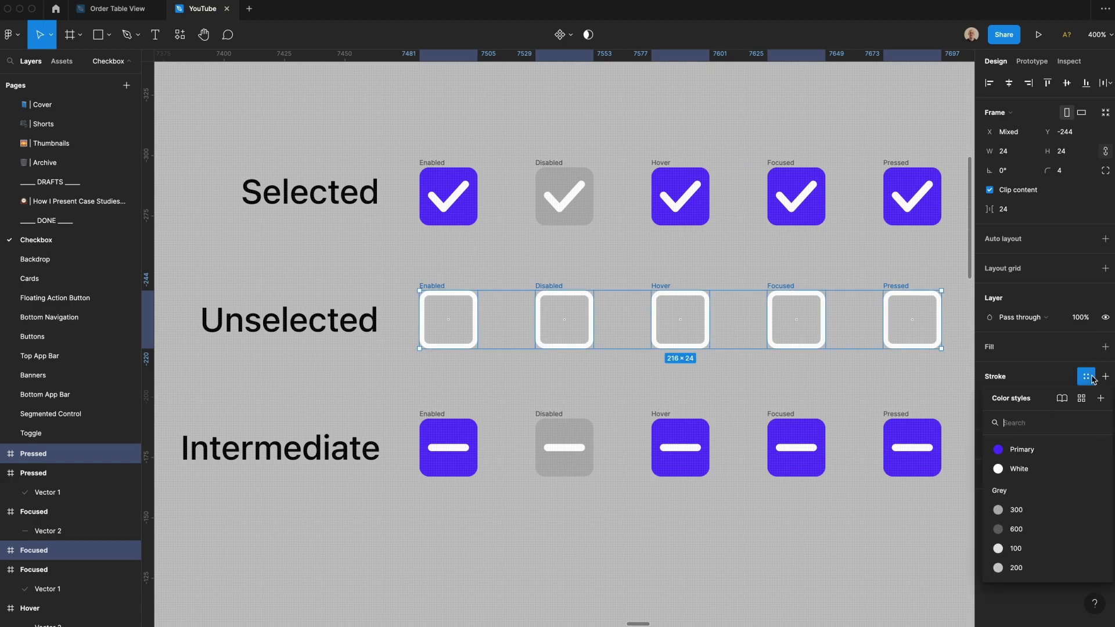
left_click(1015, 548)
left_click(602, 378)
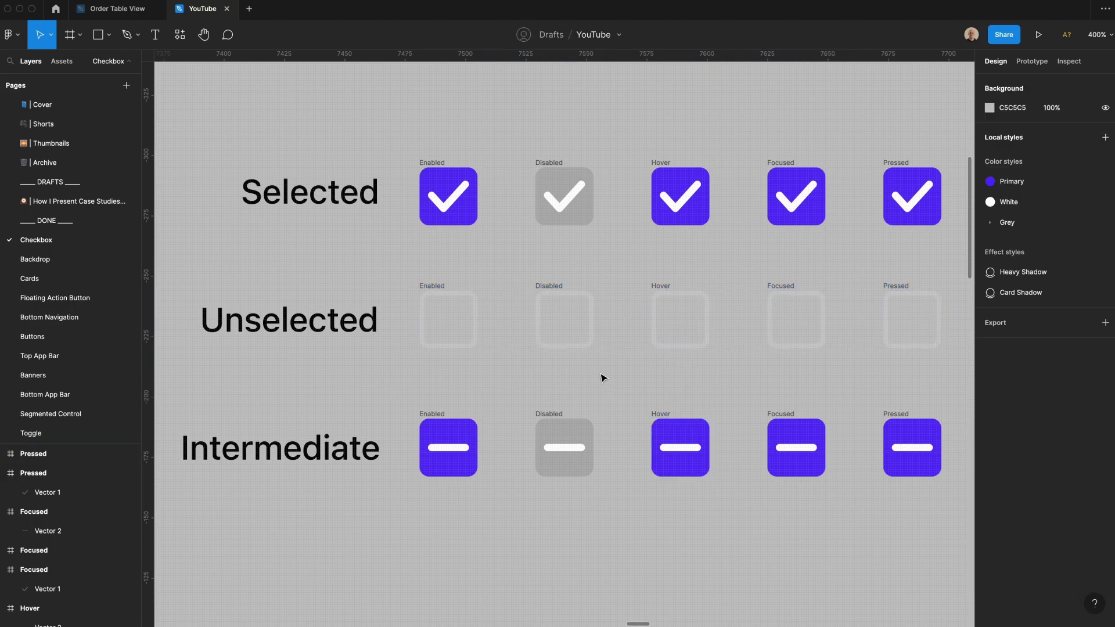
Step: Change the canvas background to 3F3F3F and recolor the three row labels white
left_click_drag(848, 224, 810, 231)
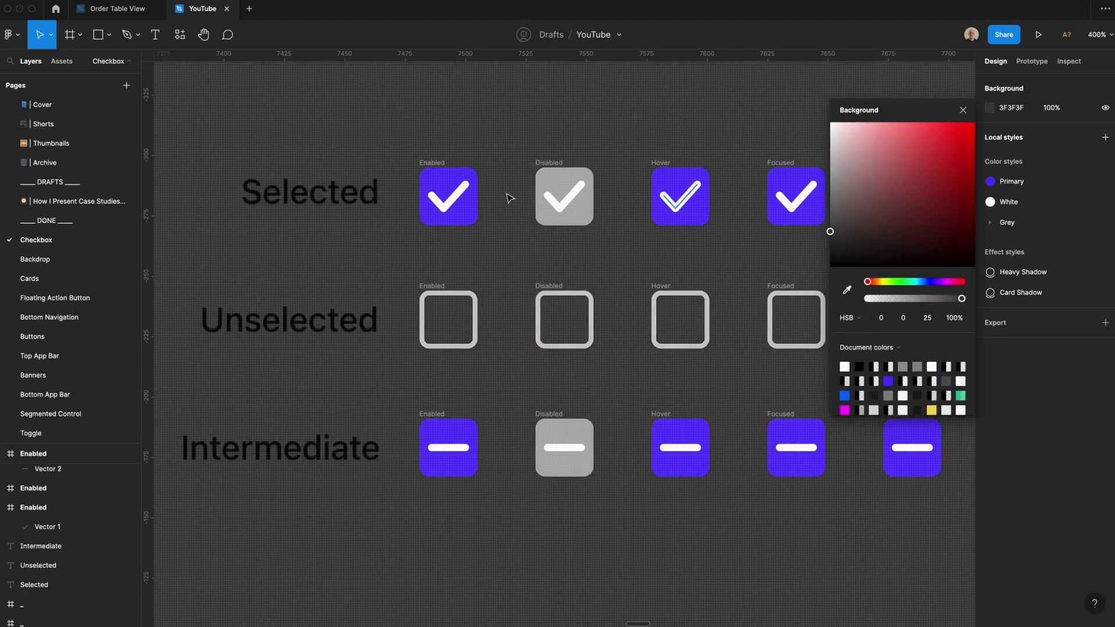
left_click_drag(271, 121, 303, 471)
Step: Change the Unselected row's Disabled frame stroke to the Grey/100 color style
left_click(564, 320)
left_click(989, 357)
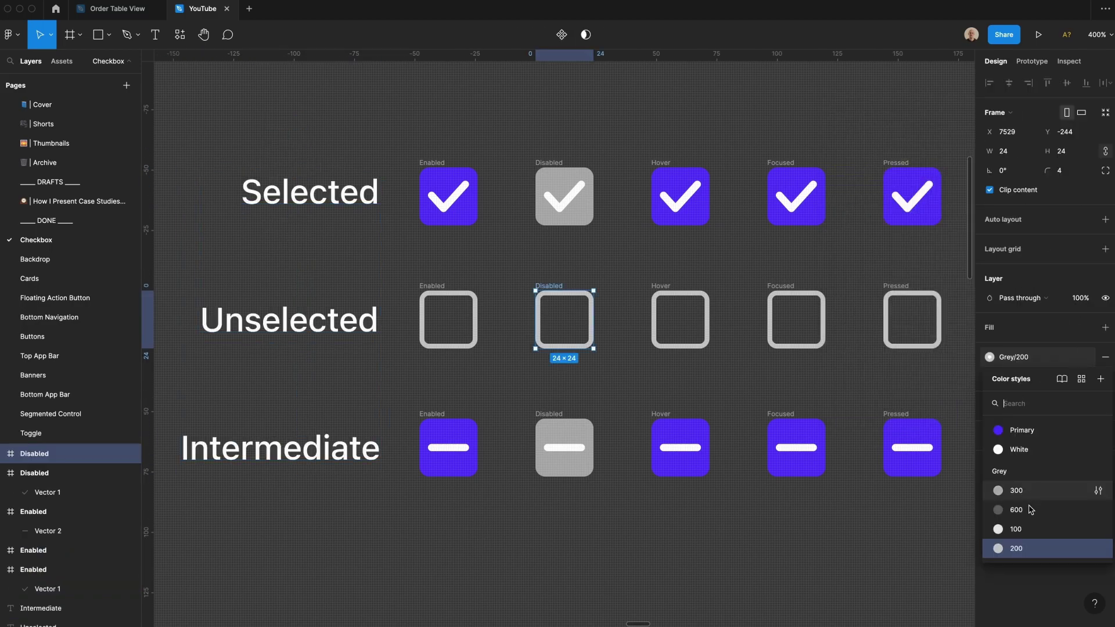
left_click(1026, 528)
Step: Add an outside stroke of weight 2 to the Hover frames in the Selected and Intermediate rows
left_click(669, 162, "shift")
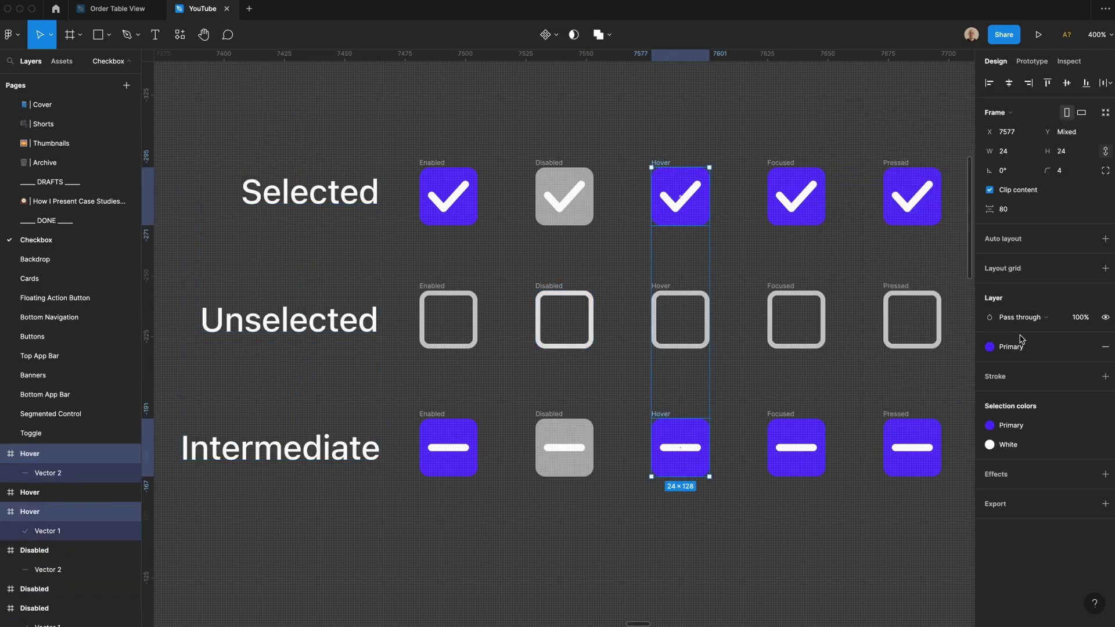
left_click(1105, 376)
left_click(1015, 417)
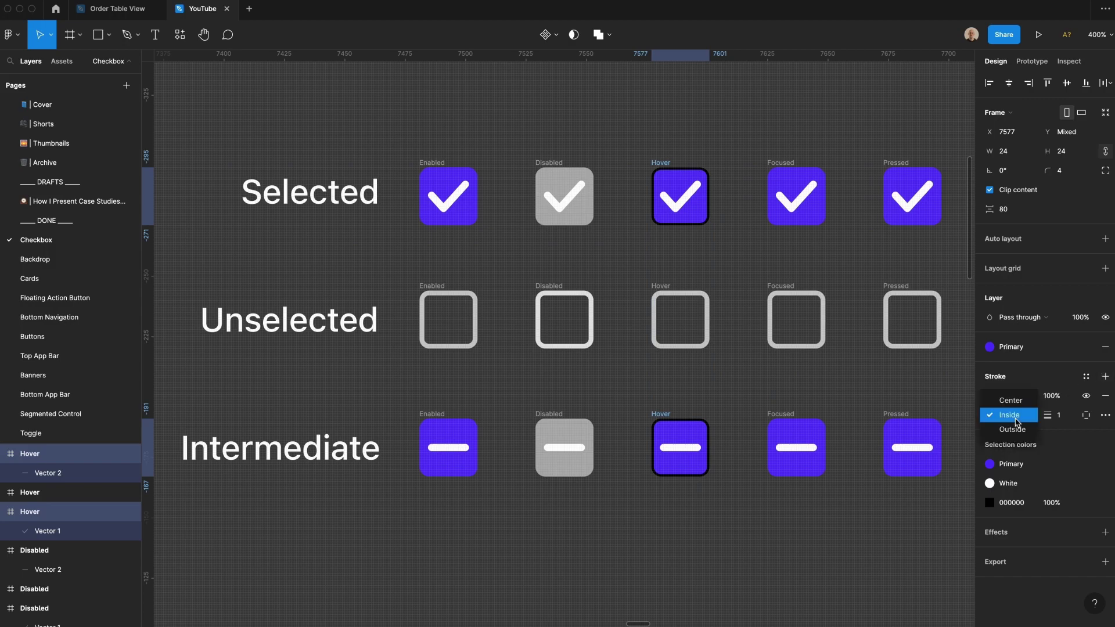
left_click(1012, 430)
left_click(1059, 415)
type("2")
key("Return")
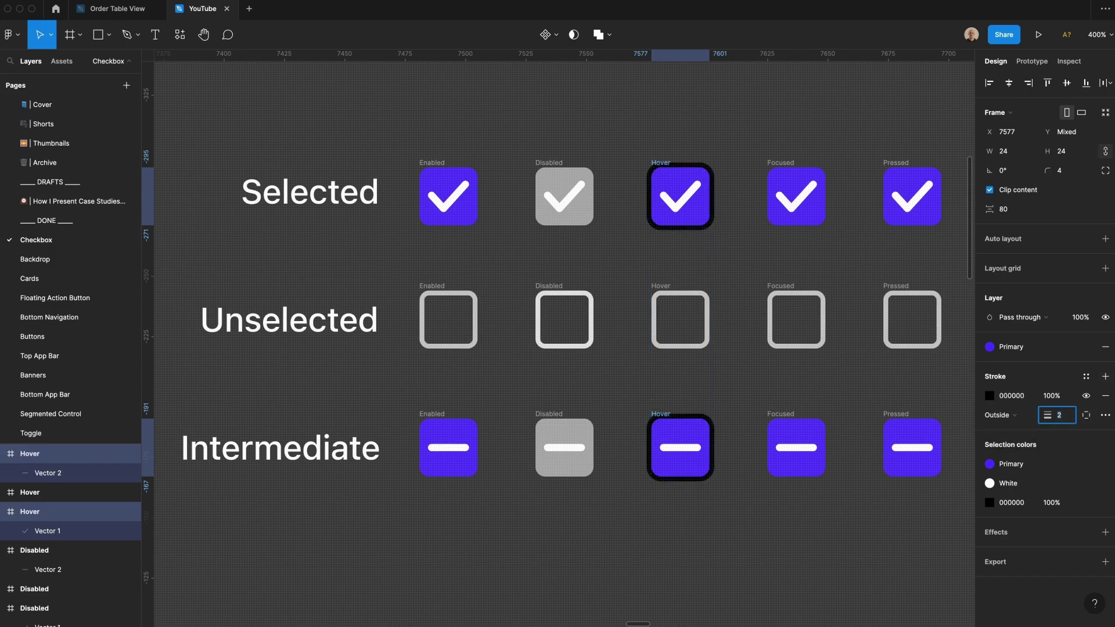
Step: Color the two Hover strokes with the checkbox purple 5536FF and set their opacity to 16%
left_click(1086, 347)
key("super+z")
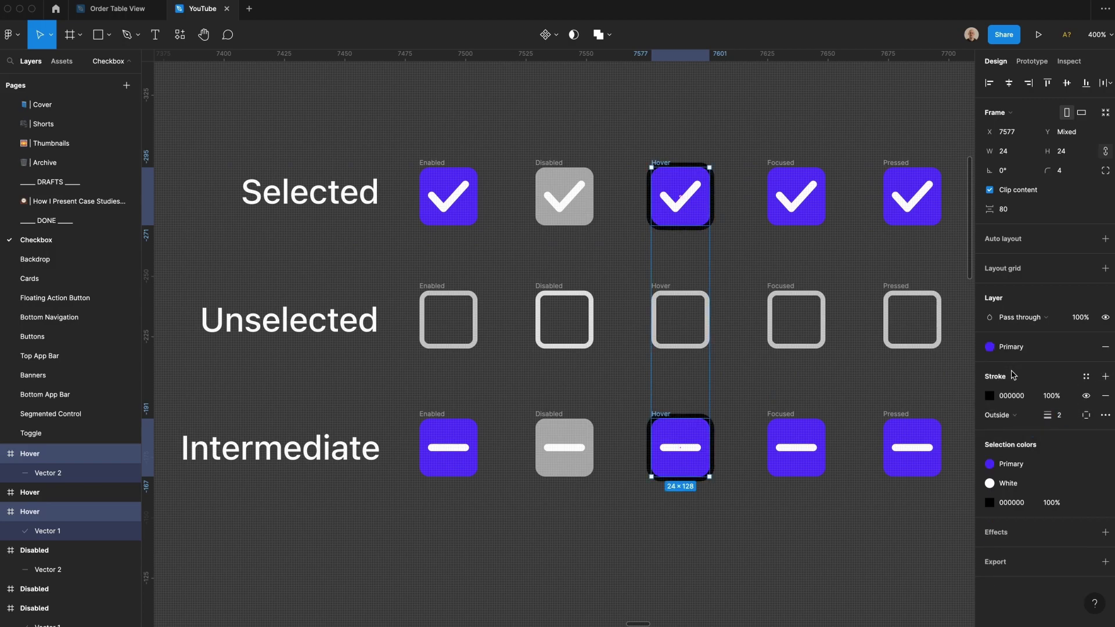
left_click(990, 396)
key("i")
left_click(673, 431)
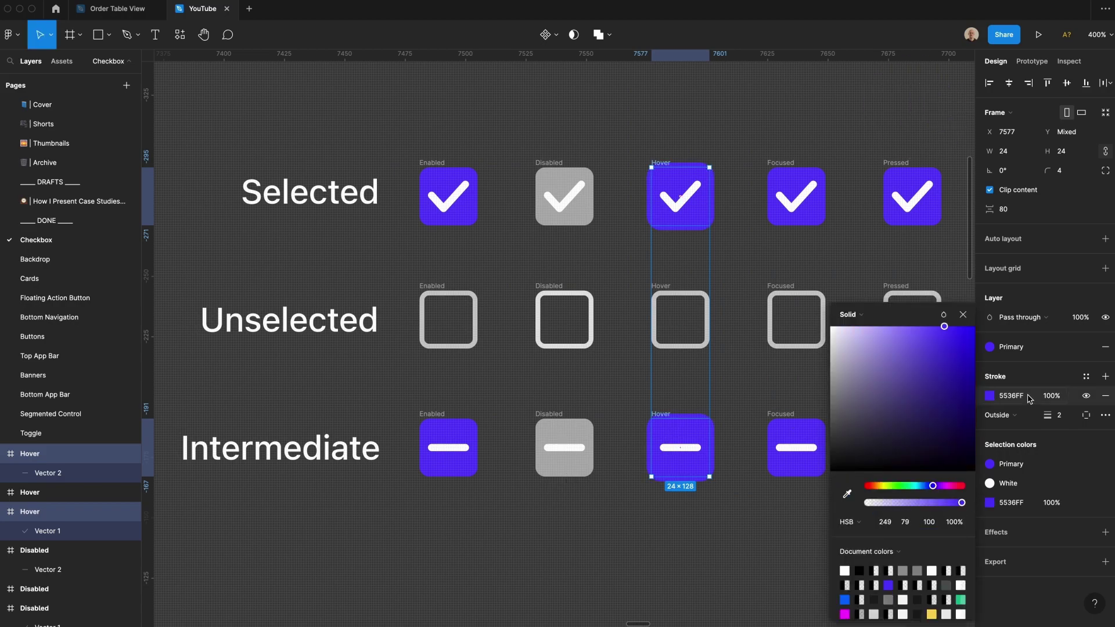
left_click(1049, 396)
type("16")
key("Return")
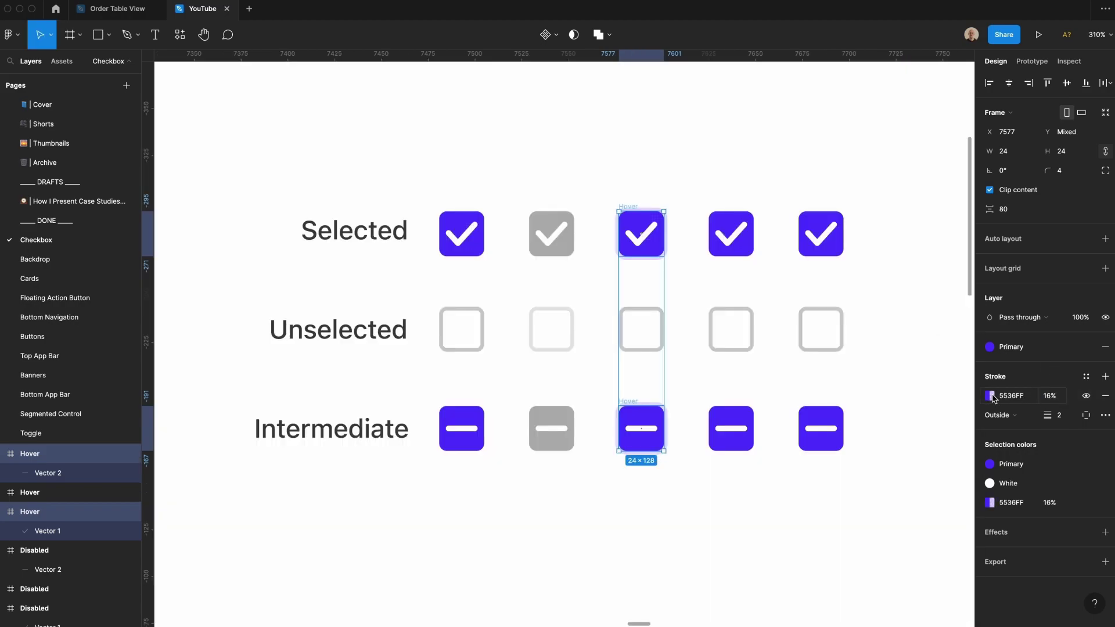
Step: Raise the stroke opacity of the Selected and Intermediate Hover frames to 20%
left_click(991, 396)
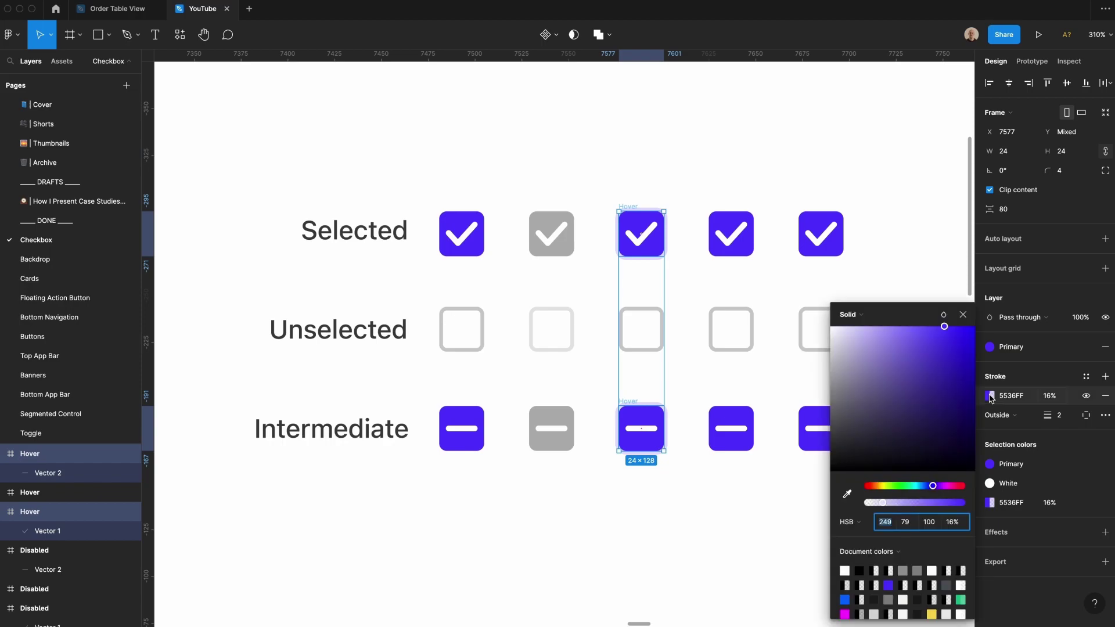
left_click(1050, 396)
type("26")
key("Return")
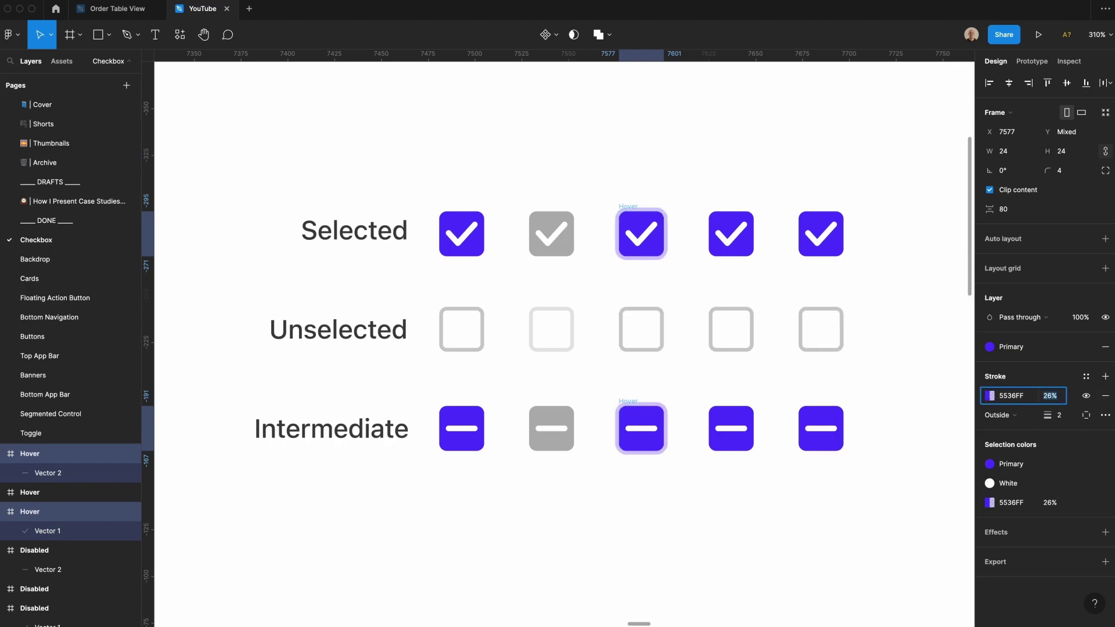
key("Down")
key("Down")
key("Down")
Step: Apply the Hover frames' style to the Selected and Intermediate Focused frames and set their stroke weight to 4
left_click(732, 428)
left_click(741, 231, "shift")
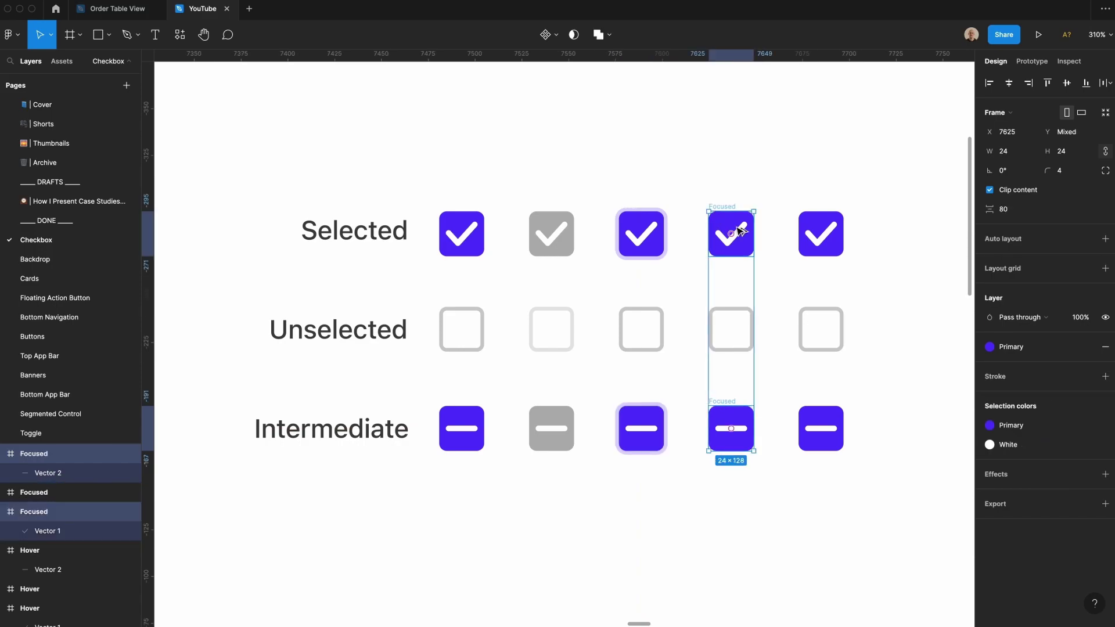
key("super+alt+v")
left_click(1061, 415)
key("Up")
key("Up")
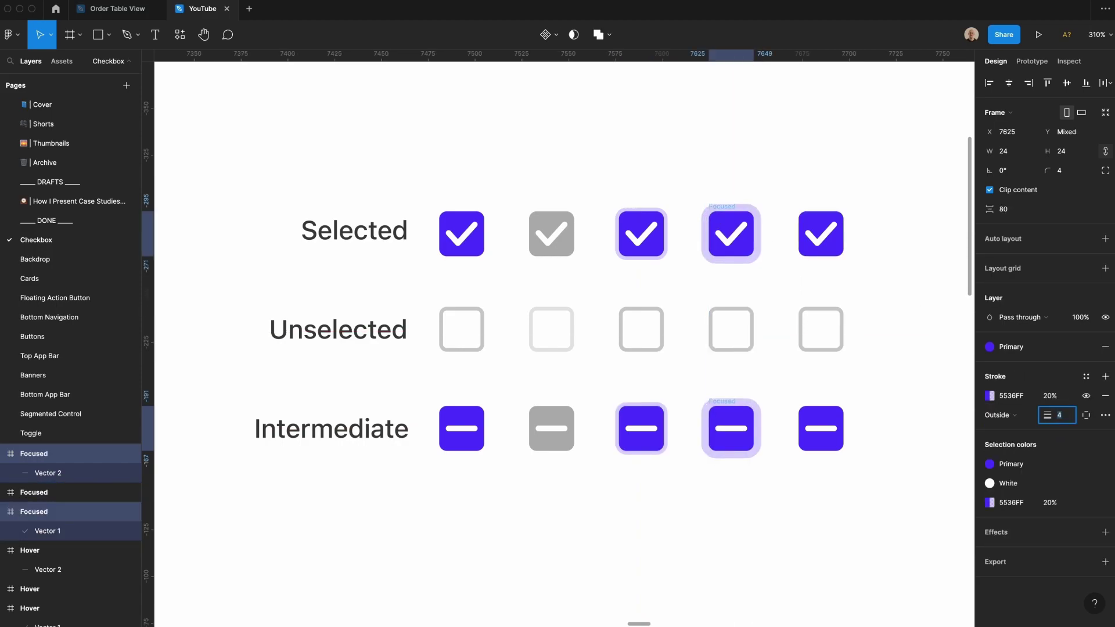
key("Return")
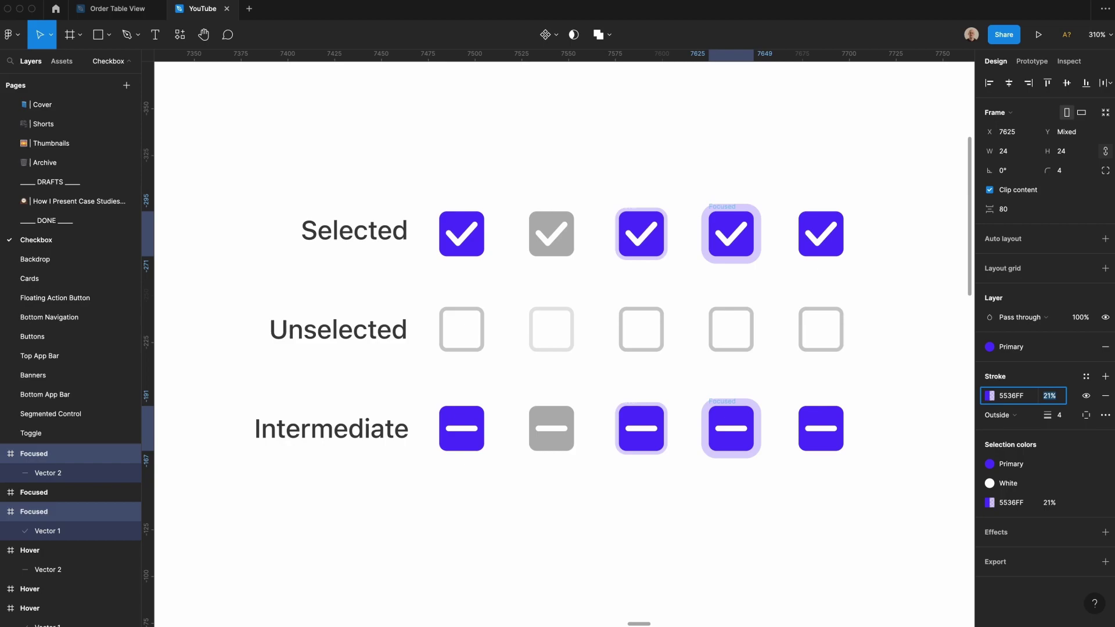
Step: Apply the Hover style to the Selected and Intermediate Pressed frames, with stroke weight 4 and 40% opacity
left_click(806, 410)
left_click(814, 207, "shift")
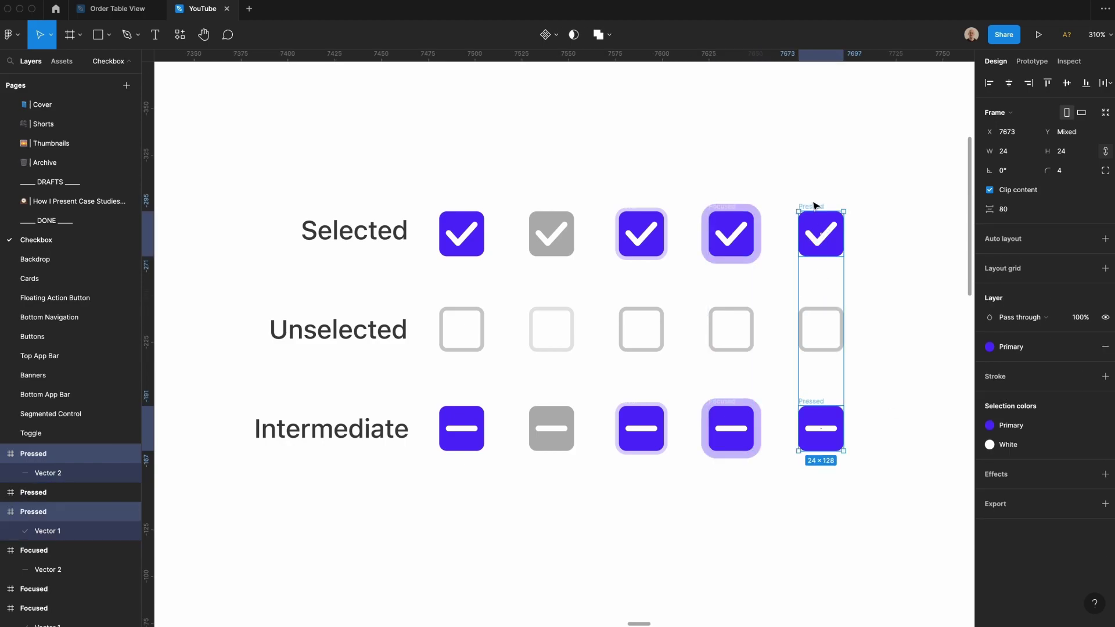
key("alt+super+v")
left_click(1069, 412)
type("4")
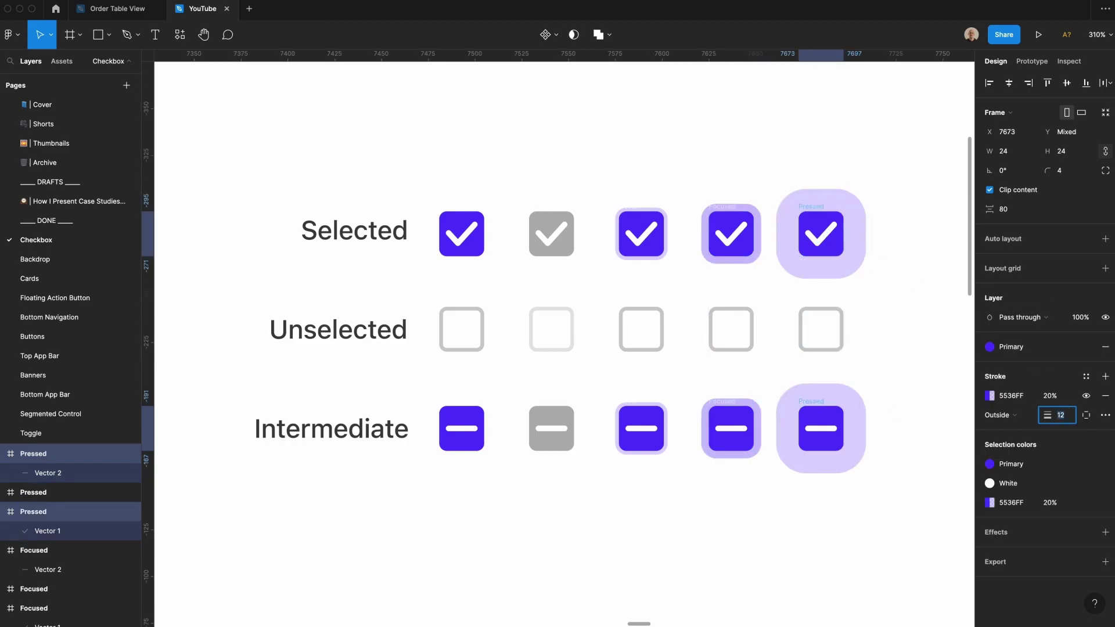
left_click(1074, 396)
left_click(1063, 397)
type("40")
key("Return")
left_click(896, 306)
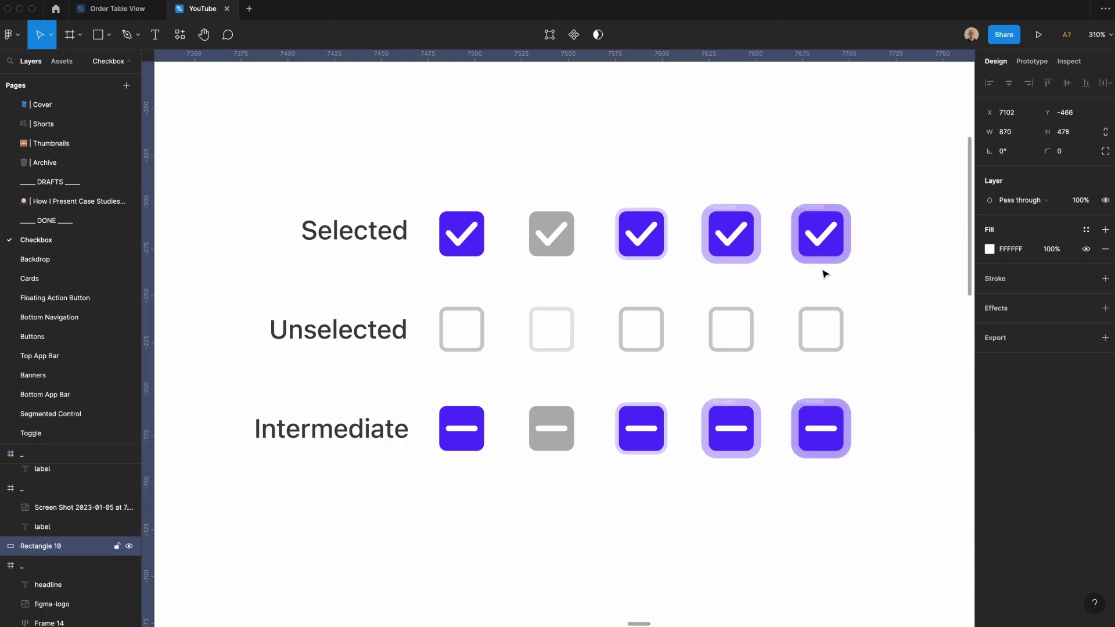
key("super+Tab")
key("super+Tab")
left_click(643, 419)
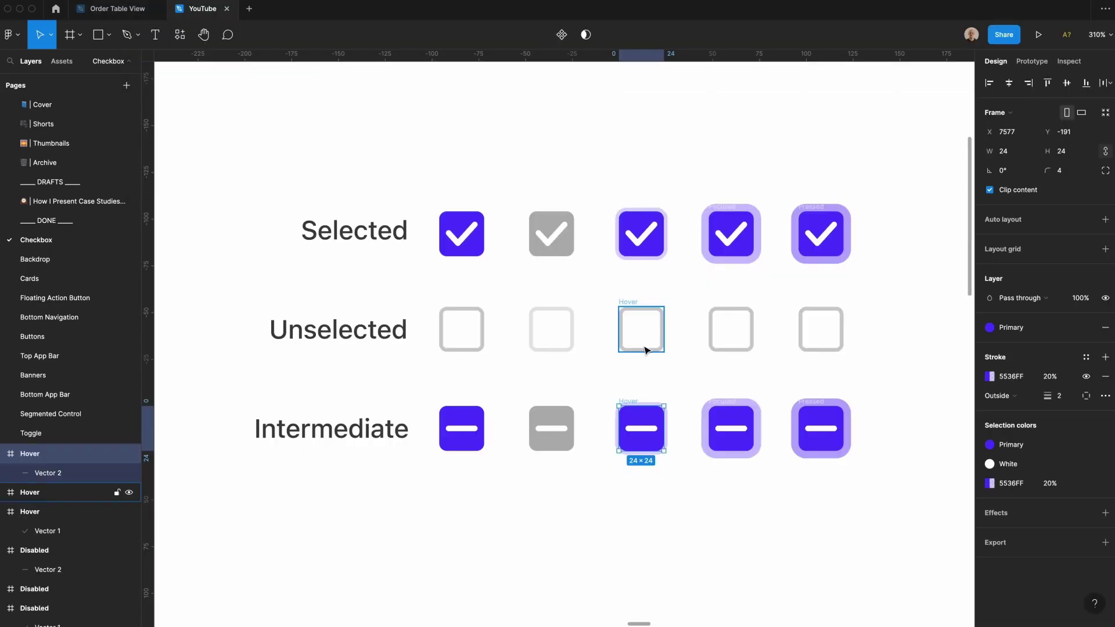
left_click(646, 348)
left_click(654, 378)
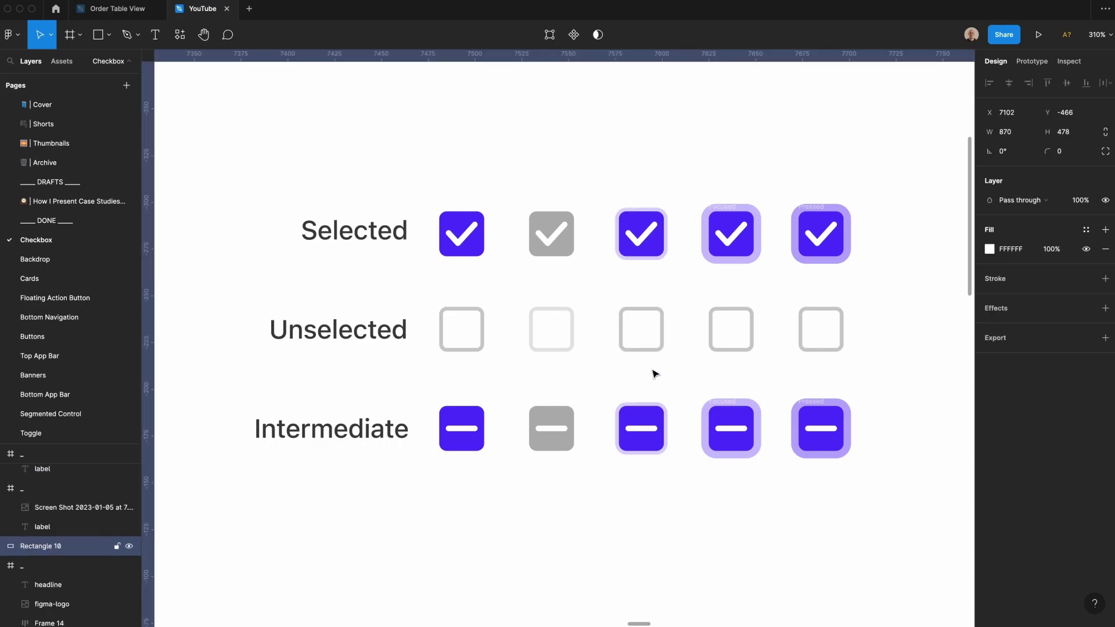
left_click(645, 346, "super")
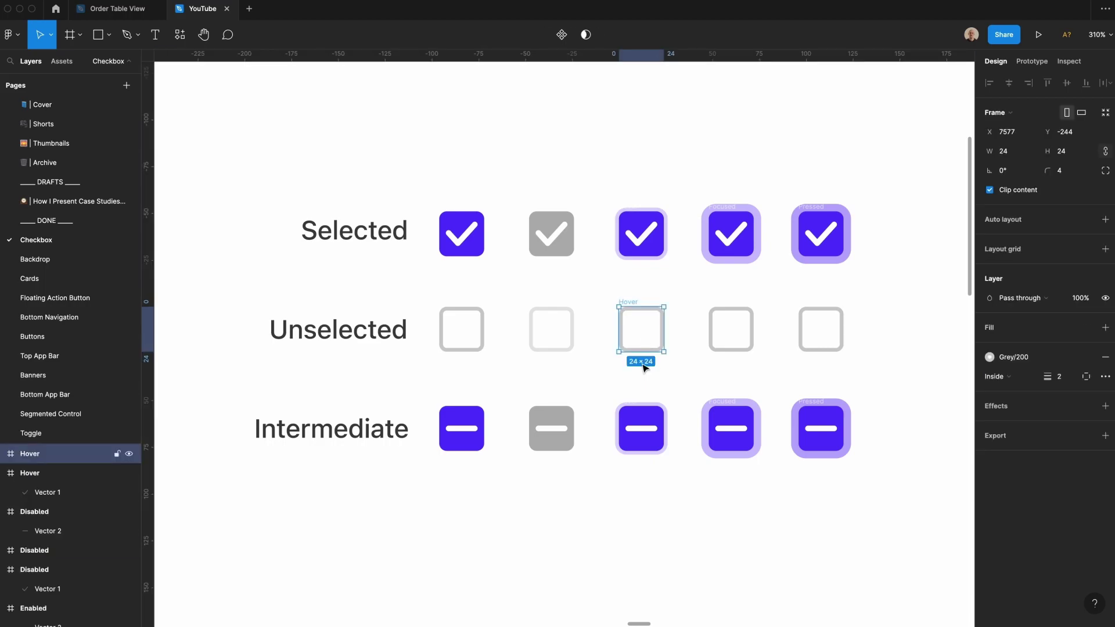
left_click(648, 412)
Step: Draw a rectangle about 14 × 13 inside the Unselected Hover frame and give it the frame's Grey/200 outline style
left_click(643, 341)
scroll(631, 308, "right", 7)
scroll(628, 308, "left", 6)
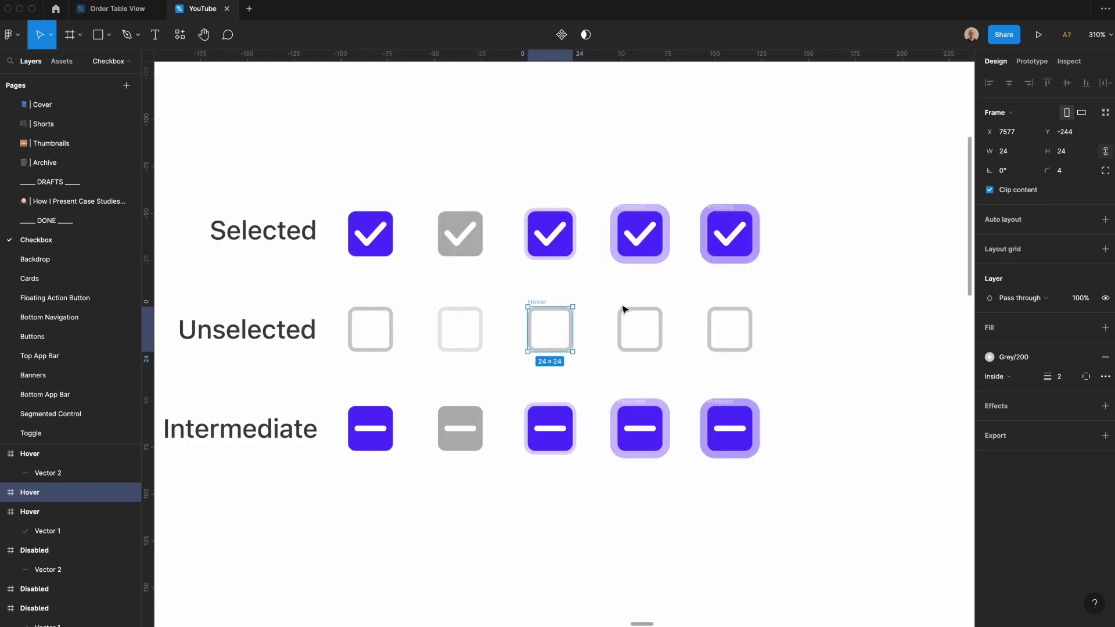
key("r")
left_click_drag(537, 310, 564, 335)
left_click(629, 314)
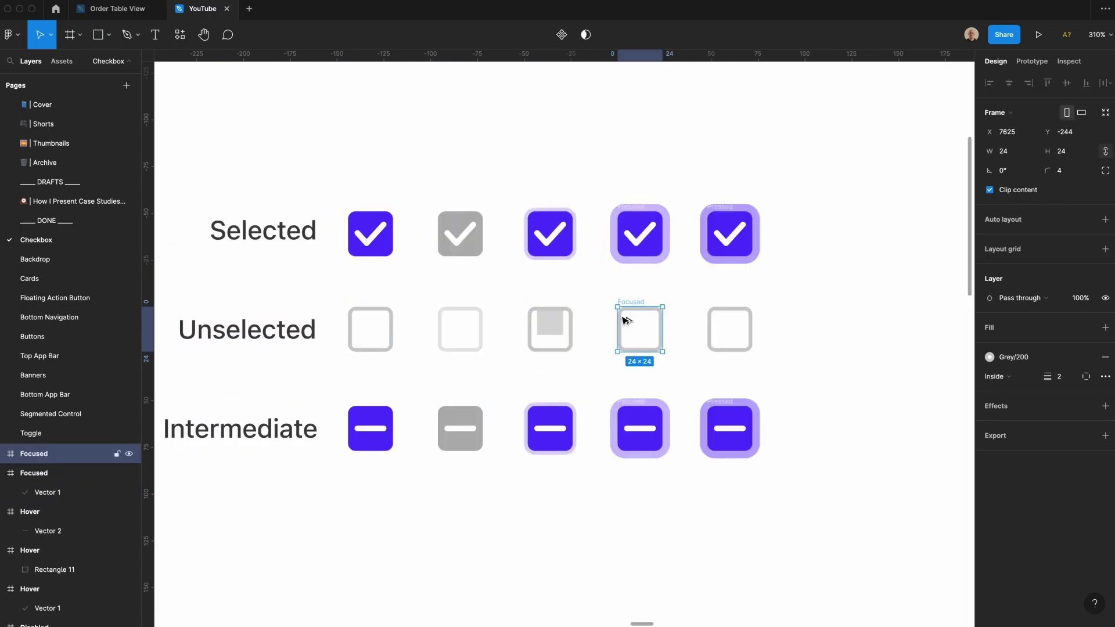
left_click(551, 329, "super")
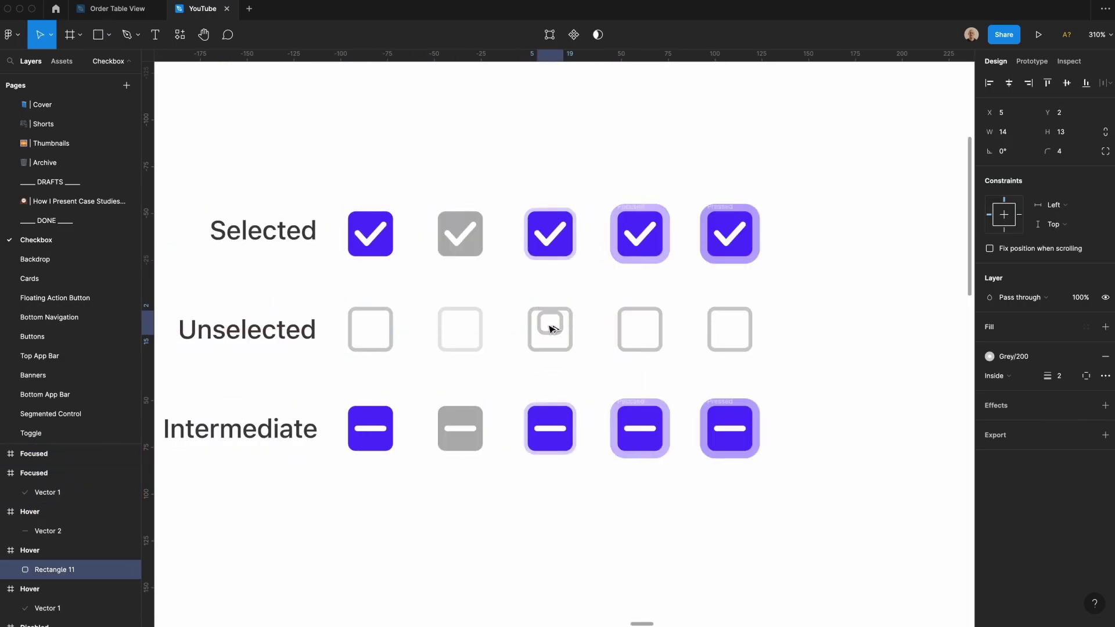
Step: Resize the outlined rectangle to 24 × 24 so it fills the Unselected Hover frame
left_click(642, 339, "super")
left_click(549, 332)
left_click_drag(549, 335, 550, 352)
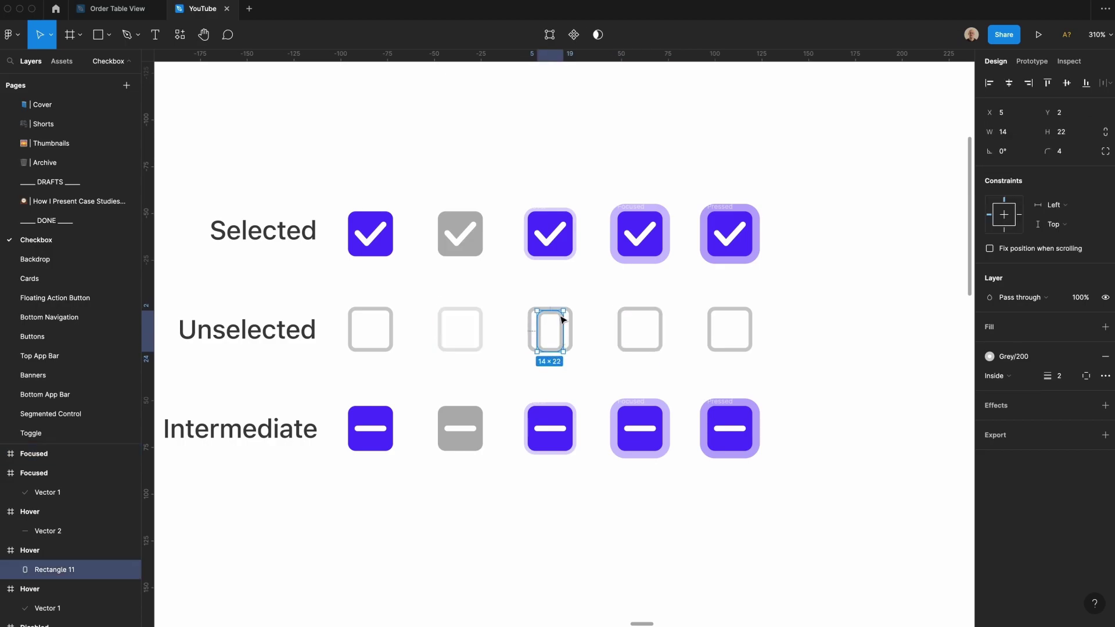
left_click_drag(556, 310, 526, 328)
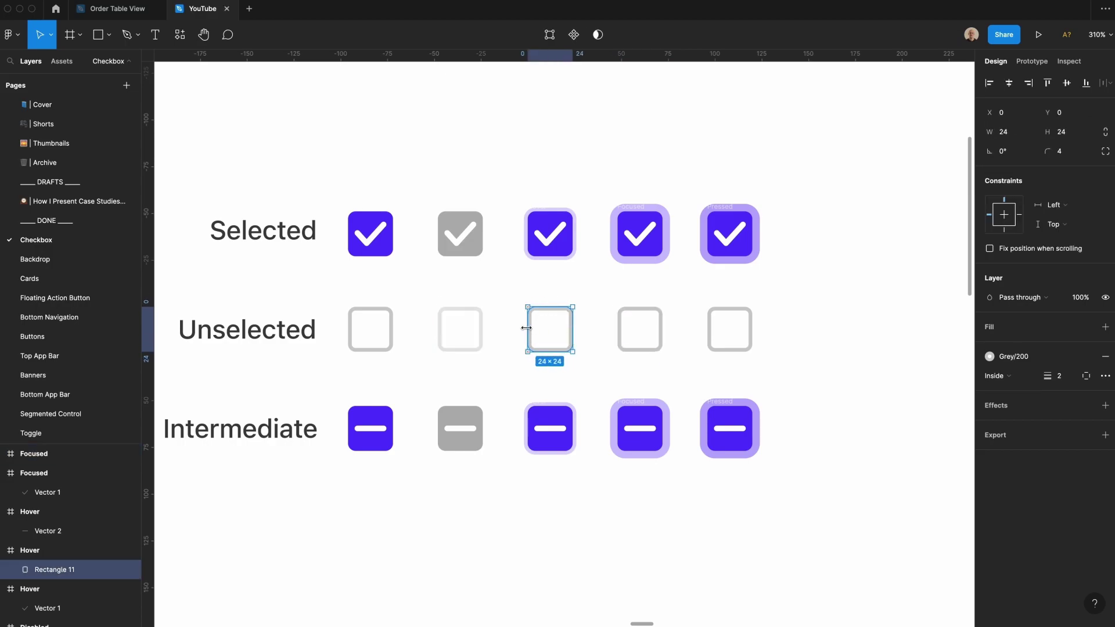
Step: Set the Unselected Hover frame's own stroke to outside and apply the Grey/100 color style
left_click(47, 550)
left_click(1015, 383)
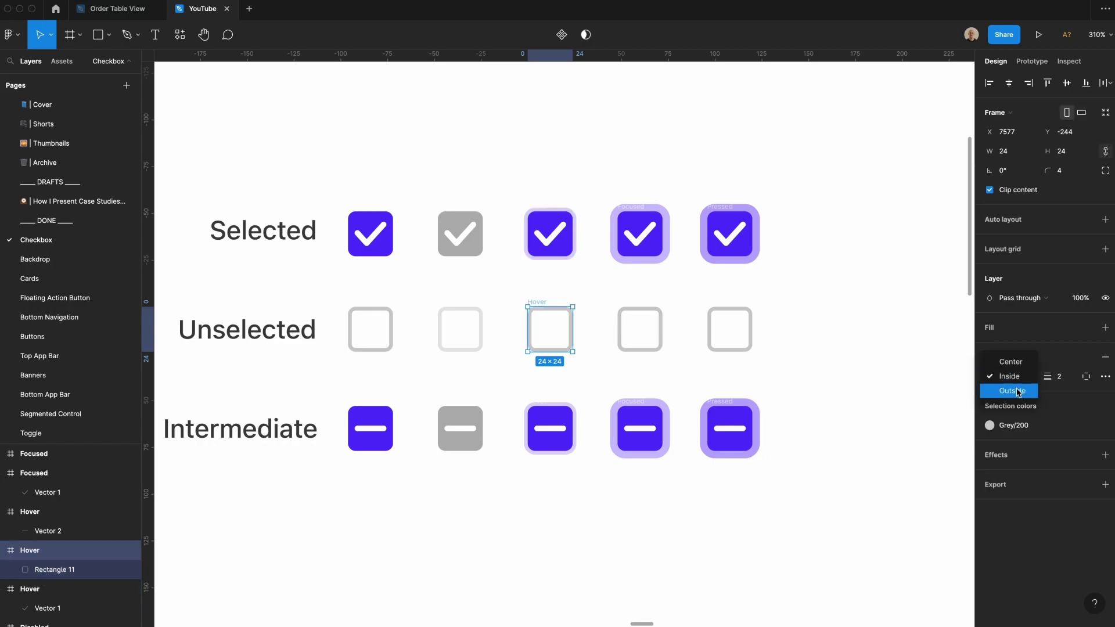
left_click(1014, 390)
left_click(989, 357)
left_click(1032, 529)
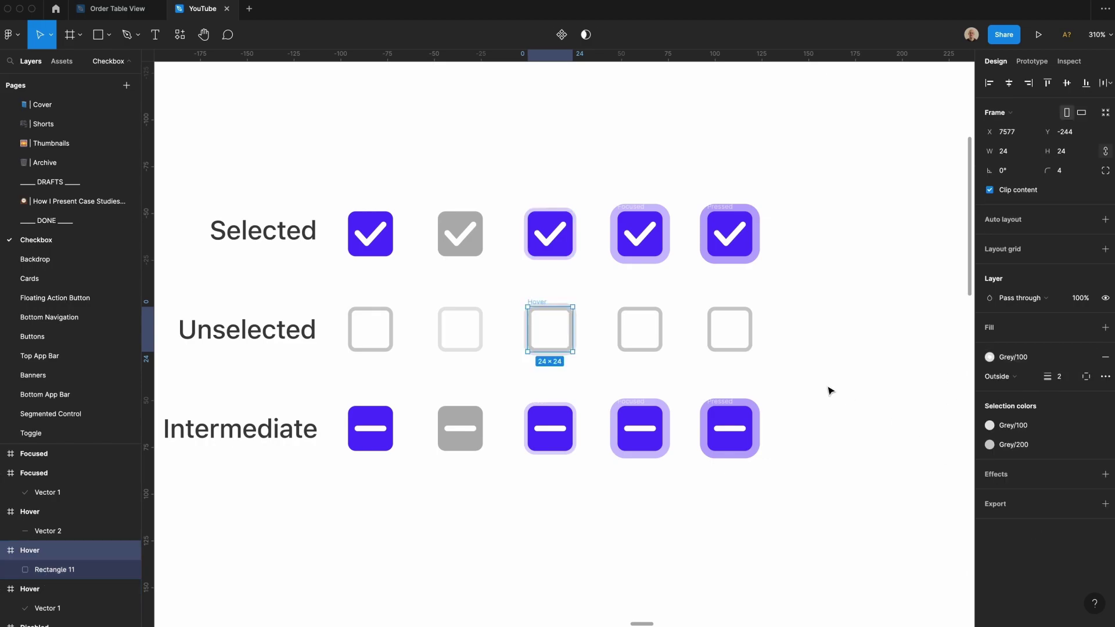
left_click(593, 294)
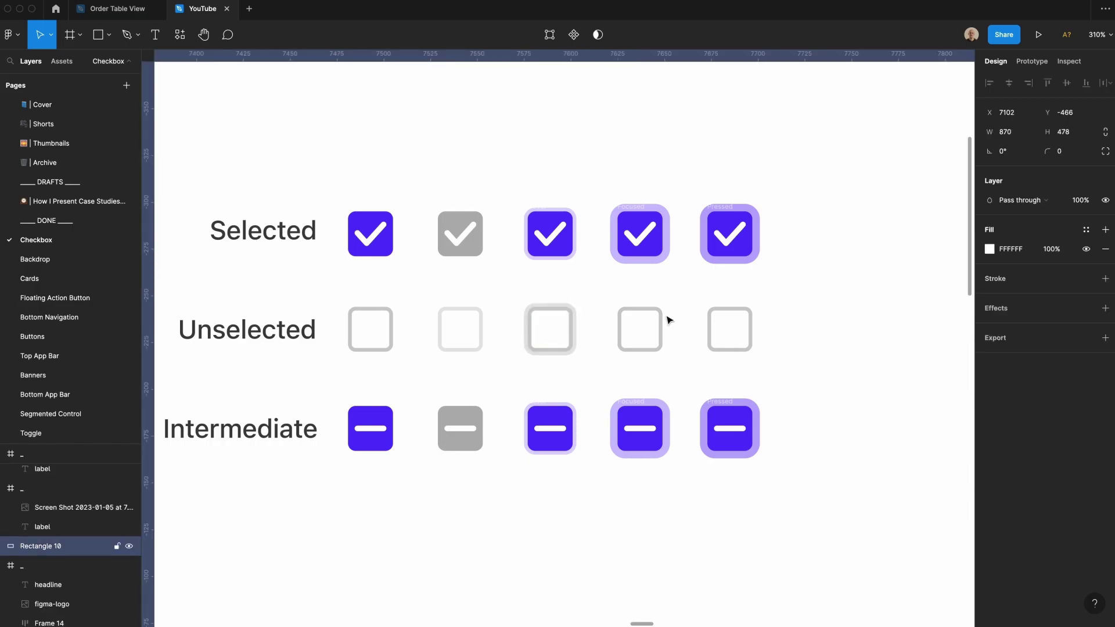
Step: Copy the outlined rectangle into the Unselected row's Focused and Pressed frames
left_click(563, 309)
left_click(635, 310)
left_click(722, 303)
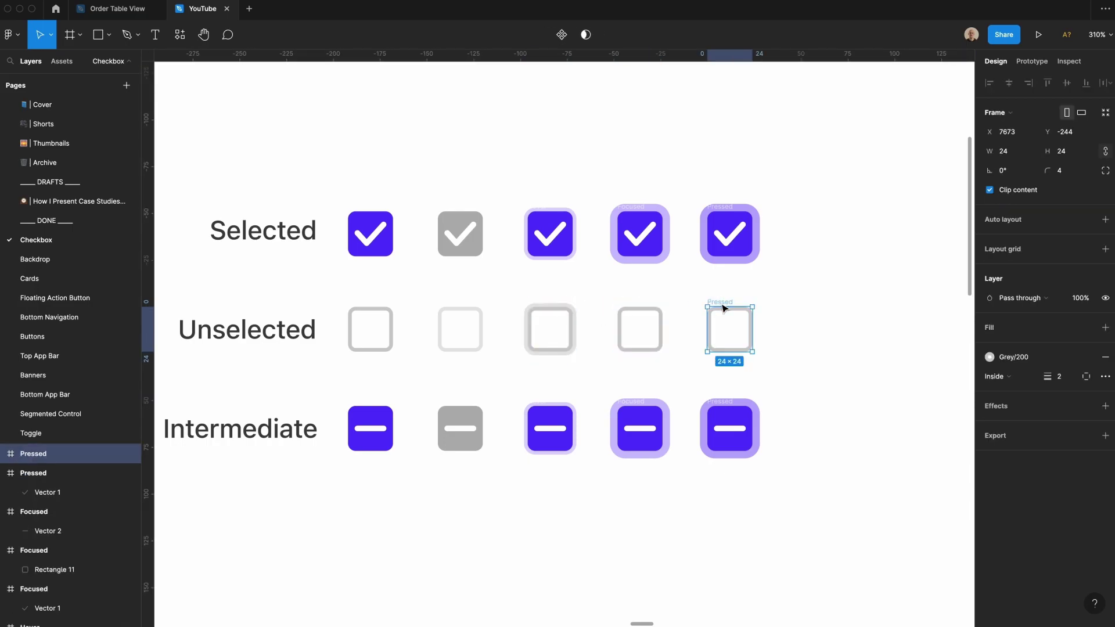
Step: Apply the Unselected Hover frame's Grey/100 outside stroke to the Focused frame, with stroke weight 4
left_click(535, 302)
key("alt+super+c")
left_click(621, 303)
key("alt+super+v")
left_click(989, 357)
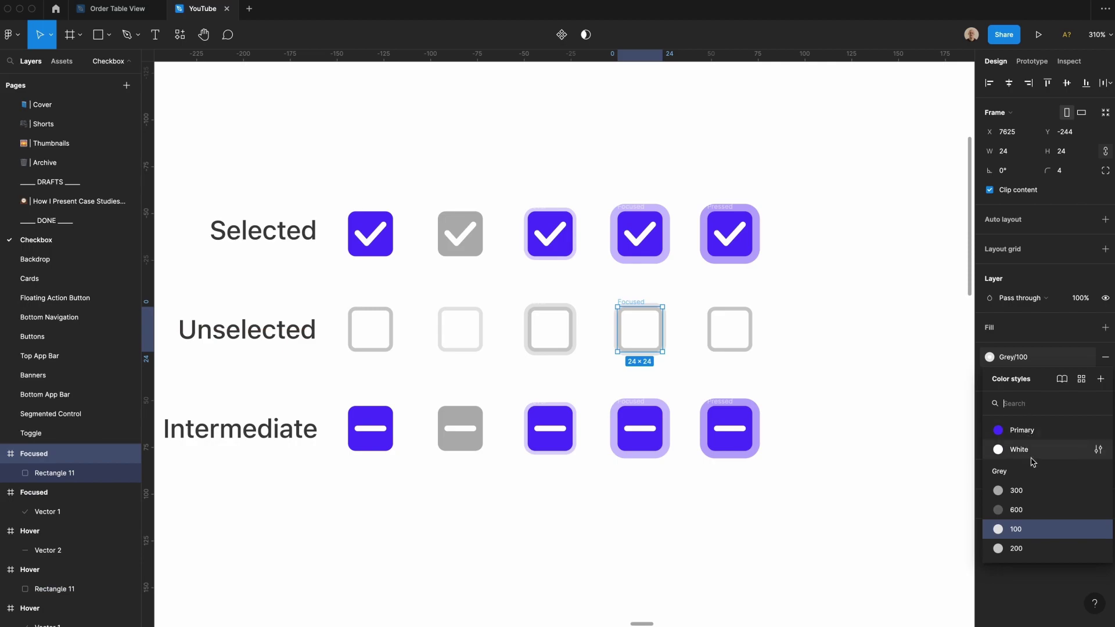
left_click(1033, 520)
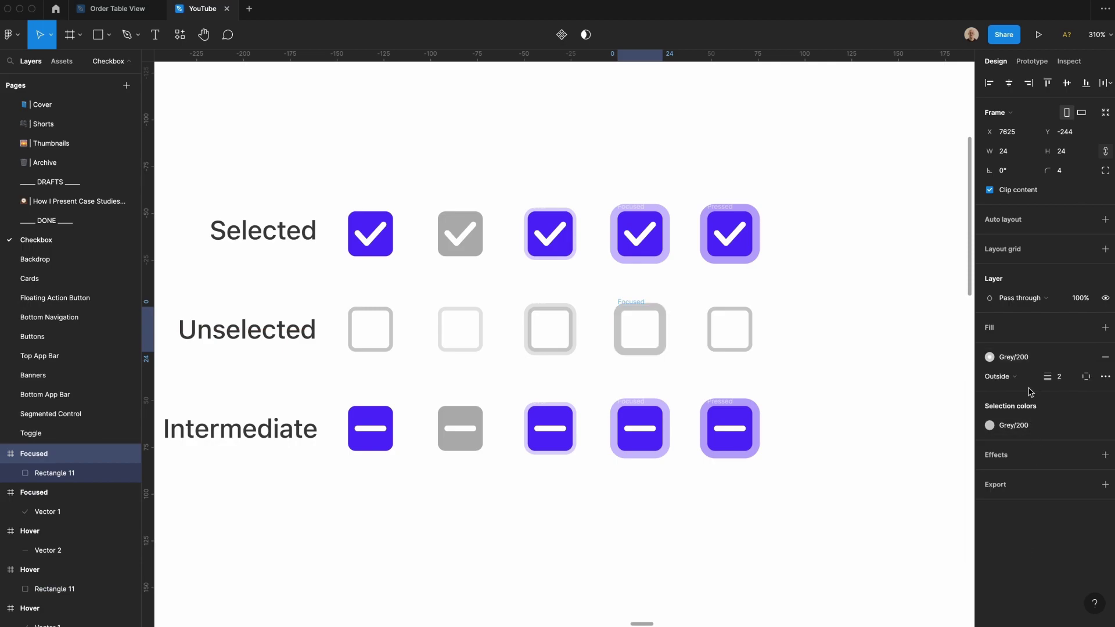
left_click(798, 326)
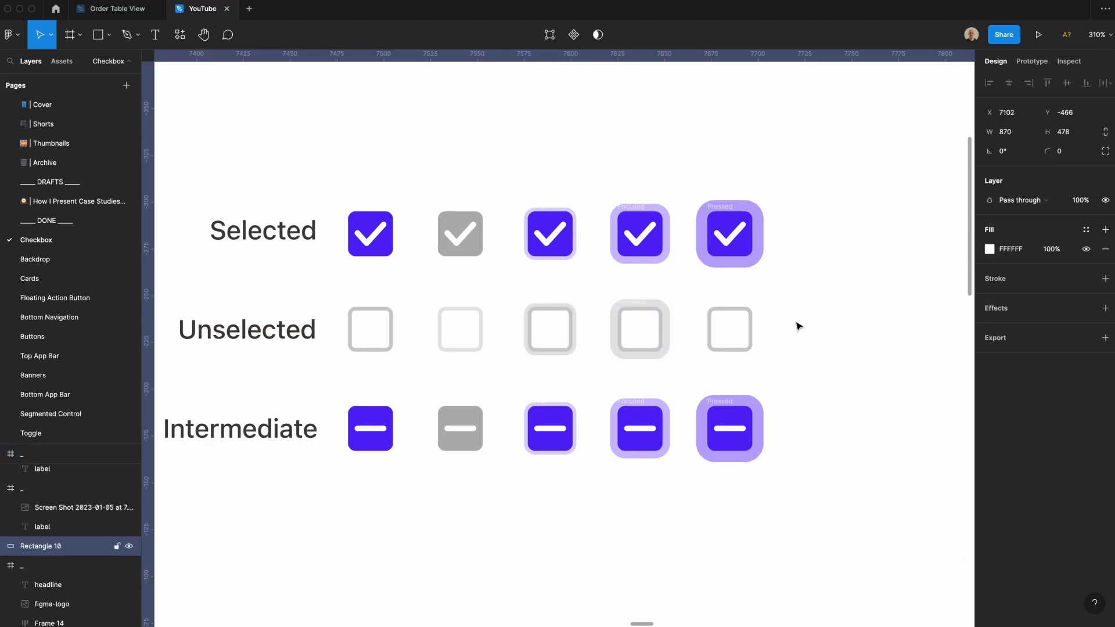
Step: Paste the Focused frame's stroke style onto the Unselected Pressed frame and set its stroke weight to 6
left_click(720, 303)
key("alt+super+v")
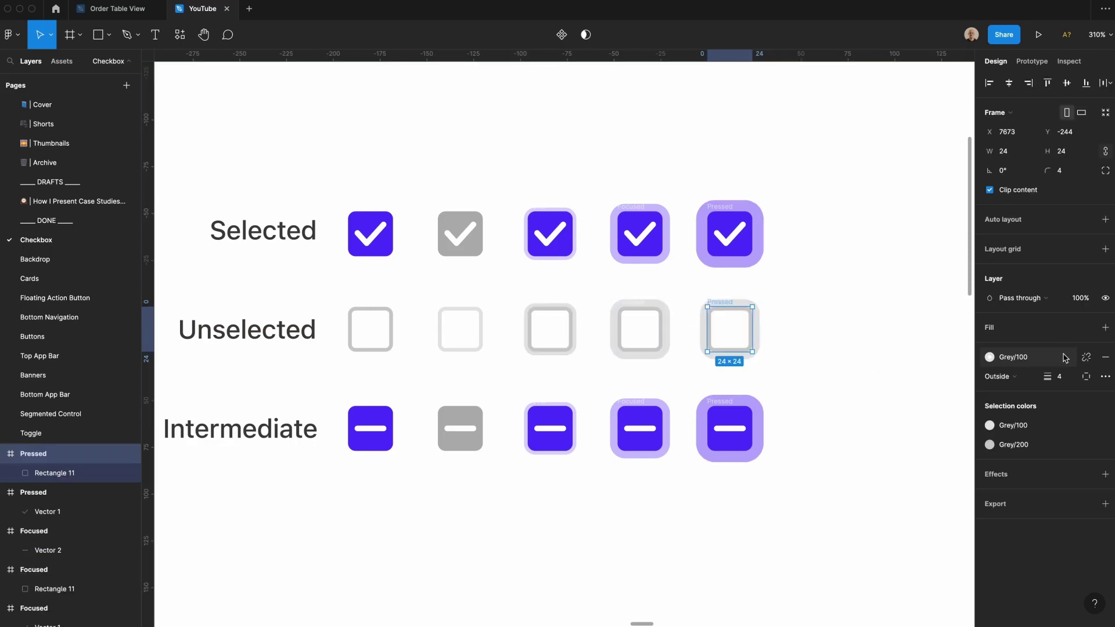
left_click(1062, 376)
type("6")
key("Return")
Step: Change the Grey/200 outlines inside the Unselected Hover, Focused and Pressed frames to Grey/300
left_click(536, 303)
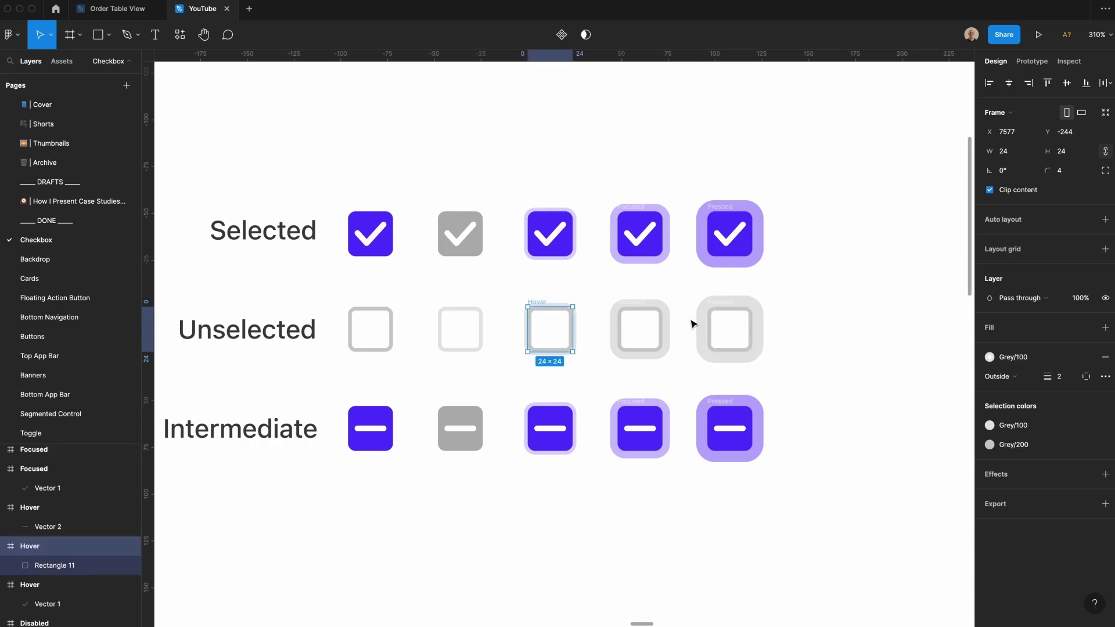
left_click(666, 321, "shift")
left_click(716, 326, "shift")
left_click(989, 463)
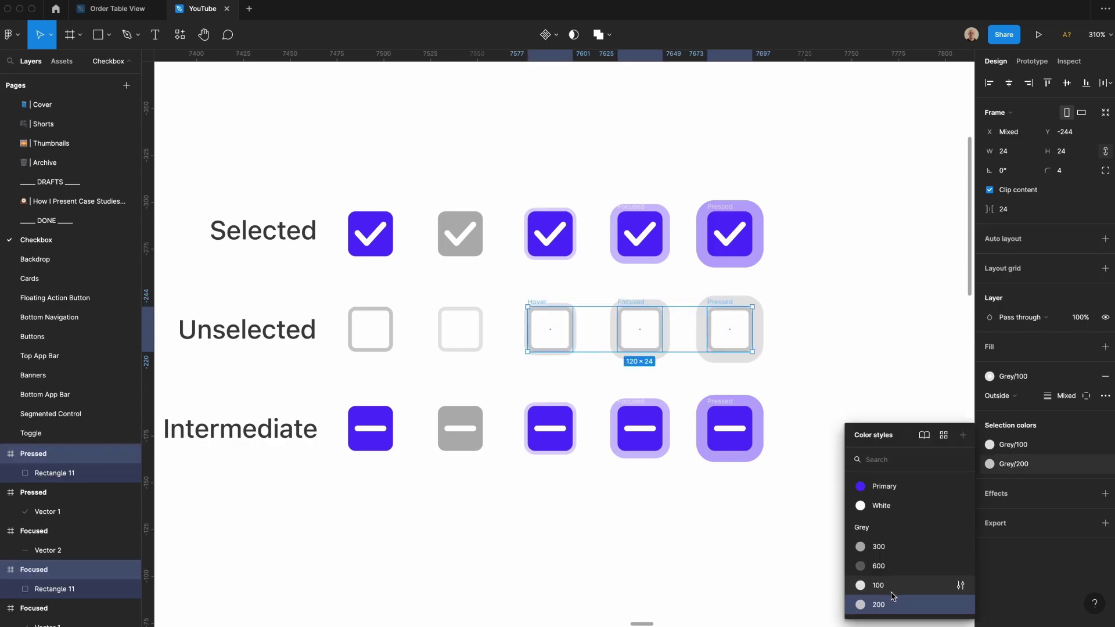
left_click(888, 553)
left_click(838, 427)
Step: Change the Unselected Enabled frame's stroke to the Grey/300 color style
left_click(381, 351)
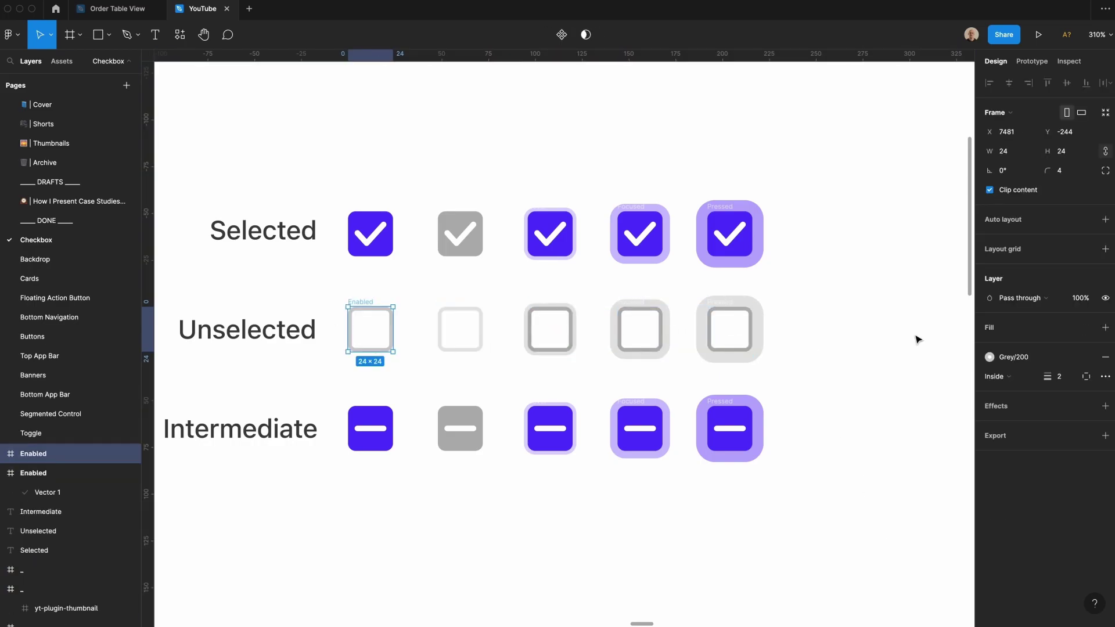
left_click(989, 356)
left_click(592, 559)
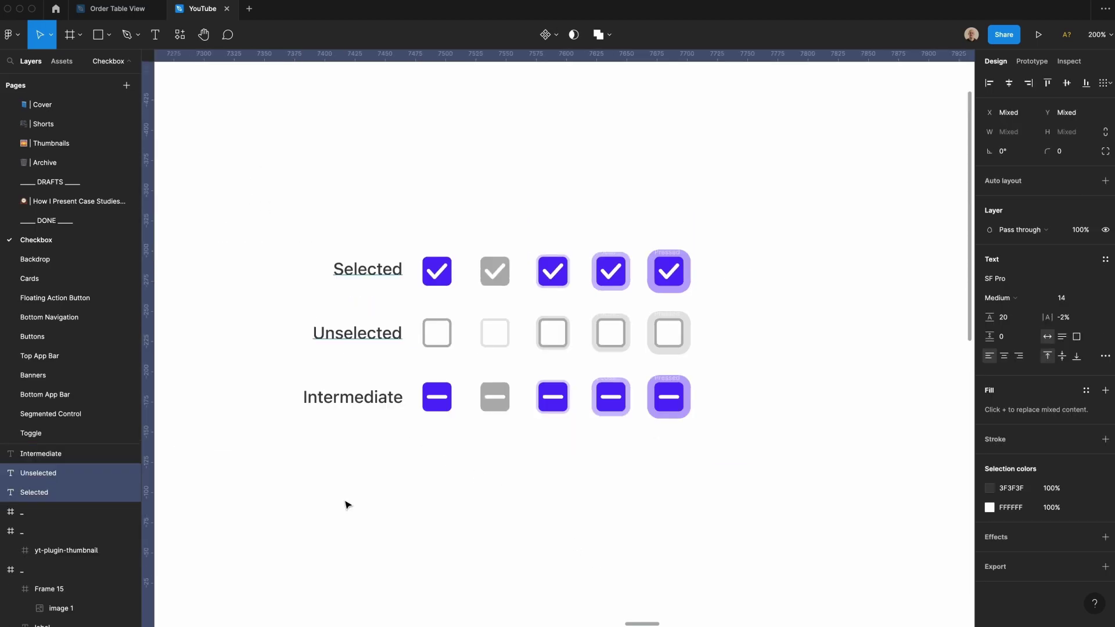
Step: Delete the Selected, Unselected and Intermediate text labels beside the checkbox rows
left_click(347, 504)
left_click(365, 402, "shift")
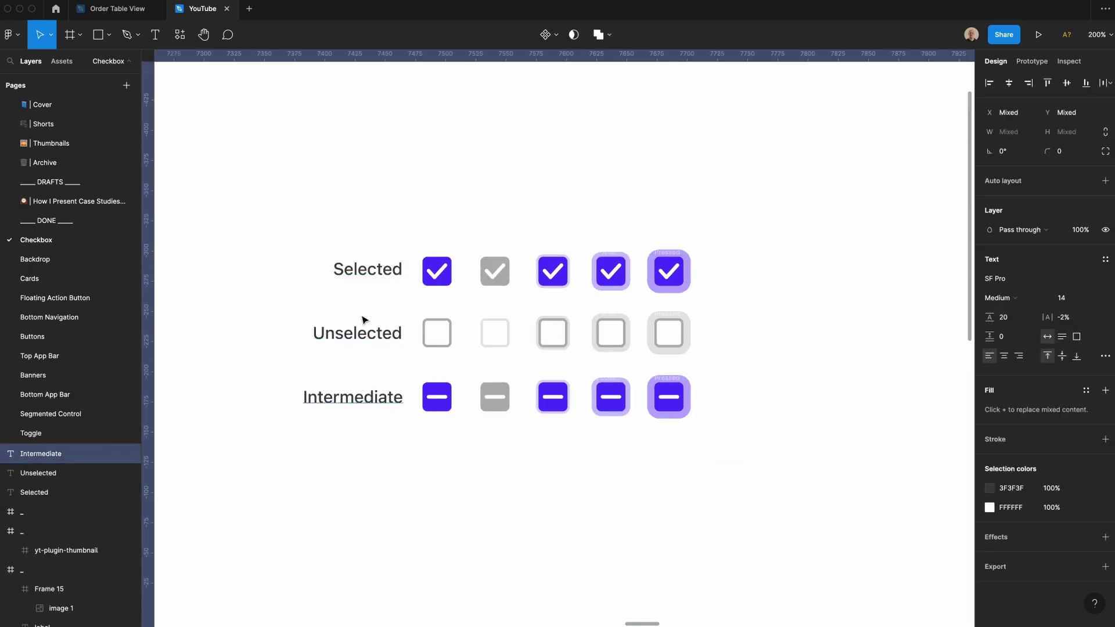
key("Delete")
Step: Combine all the checkboxes in the three rows into one component set and name it Checkbox
left_click_drag(378, 218, 747, 460)
left_click(549, 35)
left_click(537, 94)
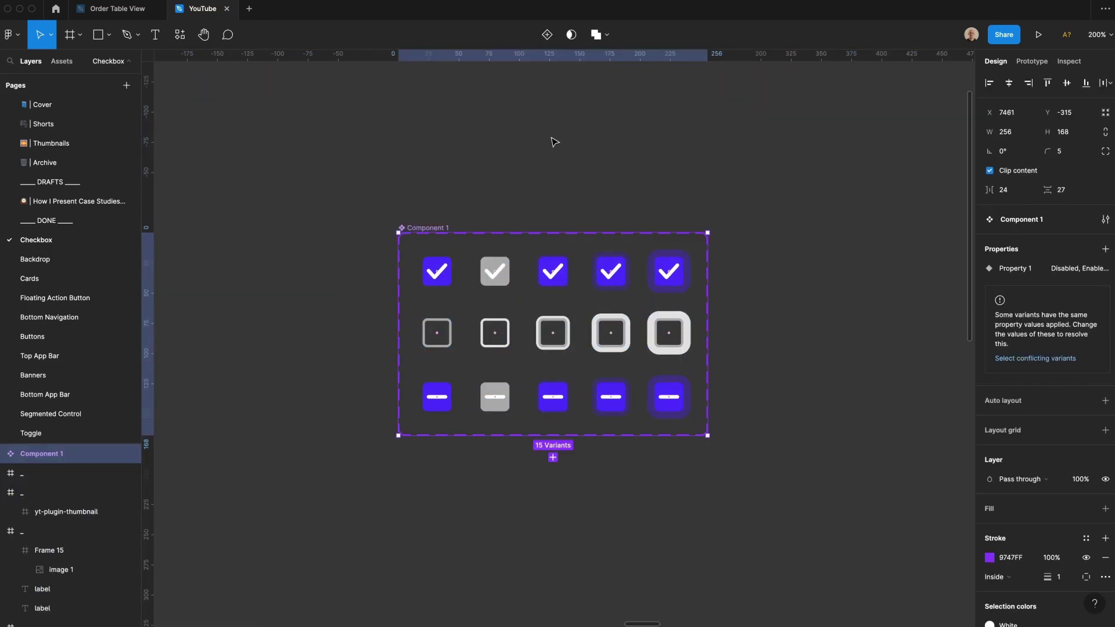
left_click(1043, 224)
type("Che")
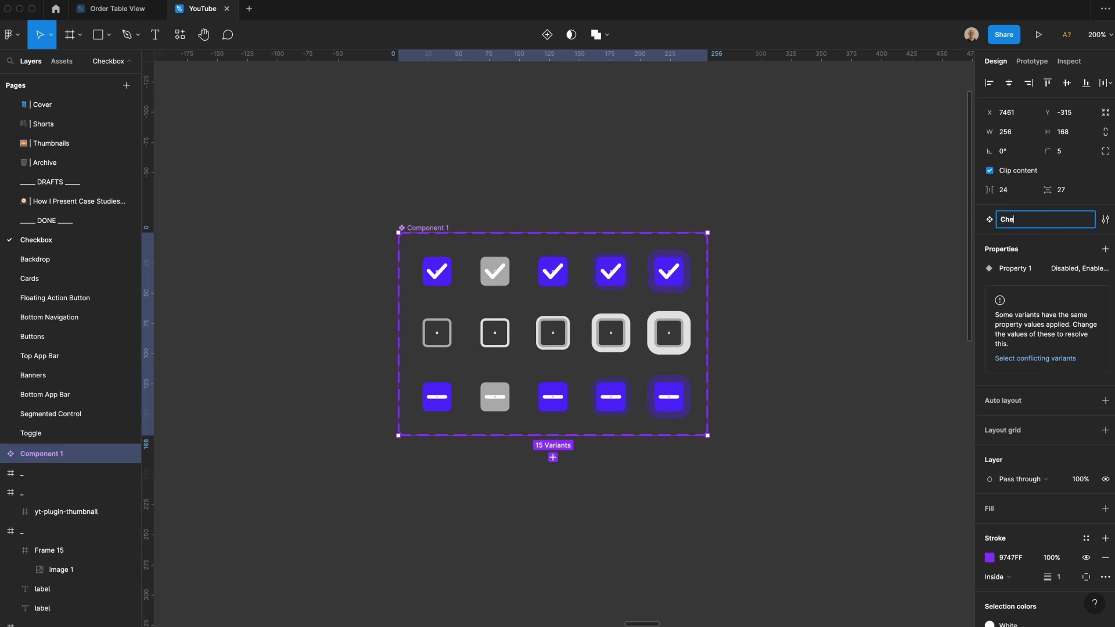
type("ckbox")
key("Return")
Step: Rename the Checkbox component set's Property 1 to State
double_click(1020, 268)
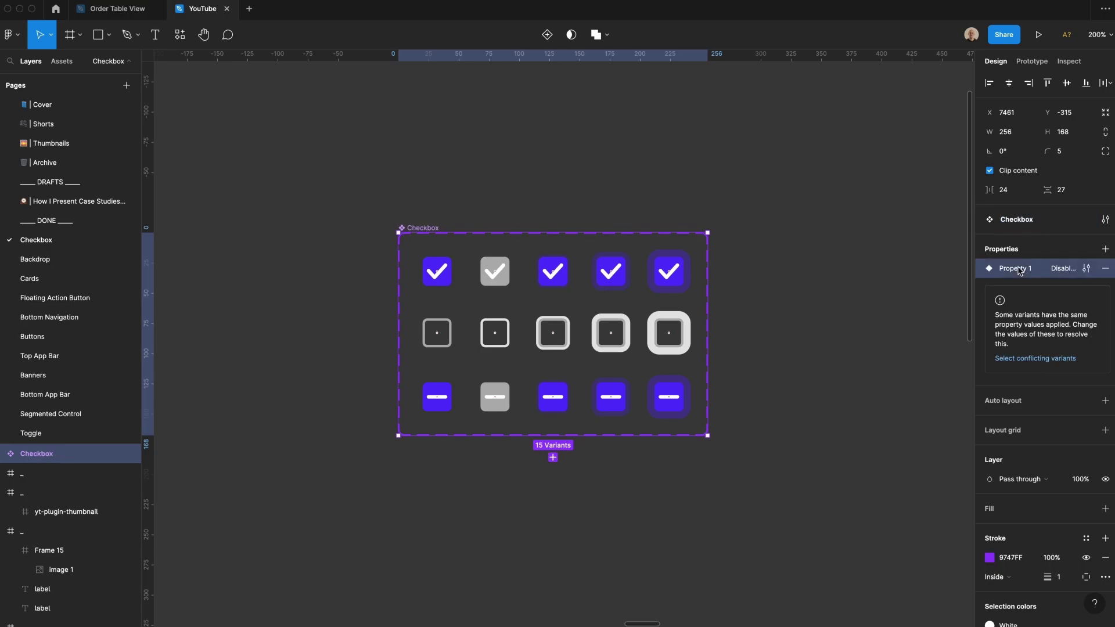
type("State")
key("Return")
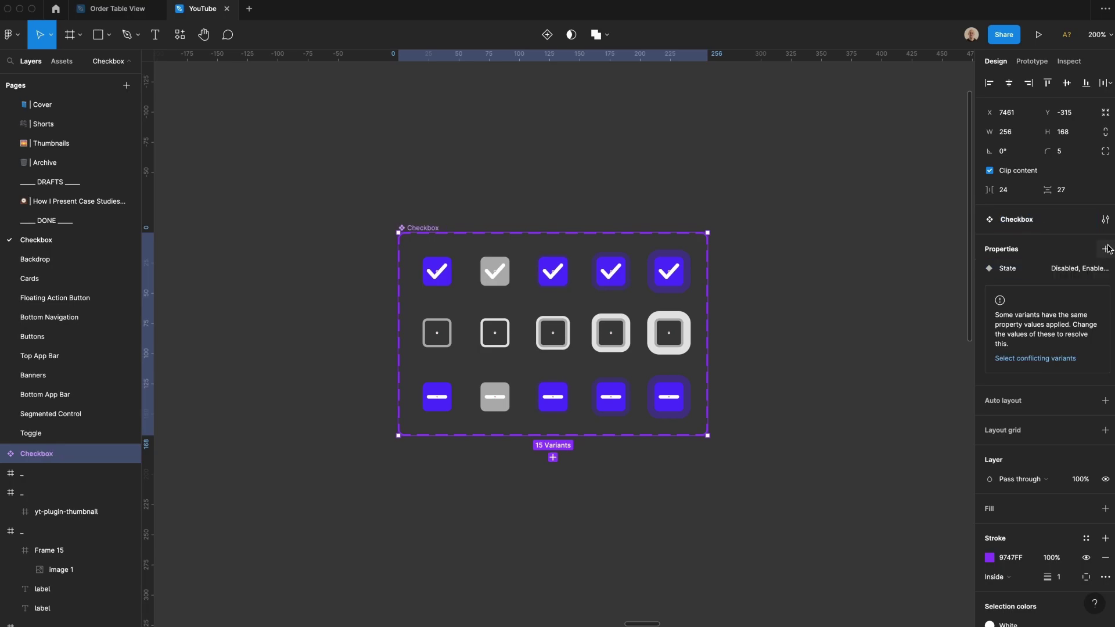
Step: Add a variant property named Type with the value Selected to the Checkbox component set
left_click(1109, 250)
left_click(1030, 288)
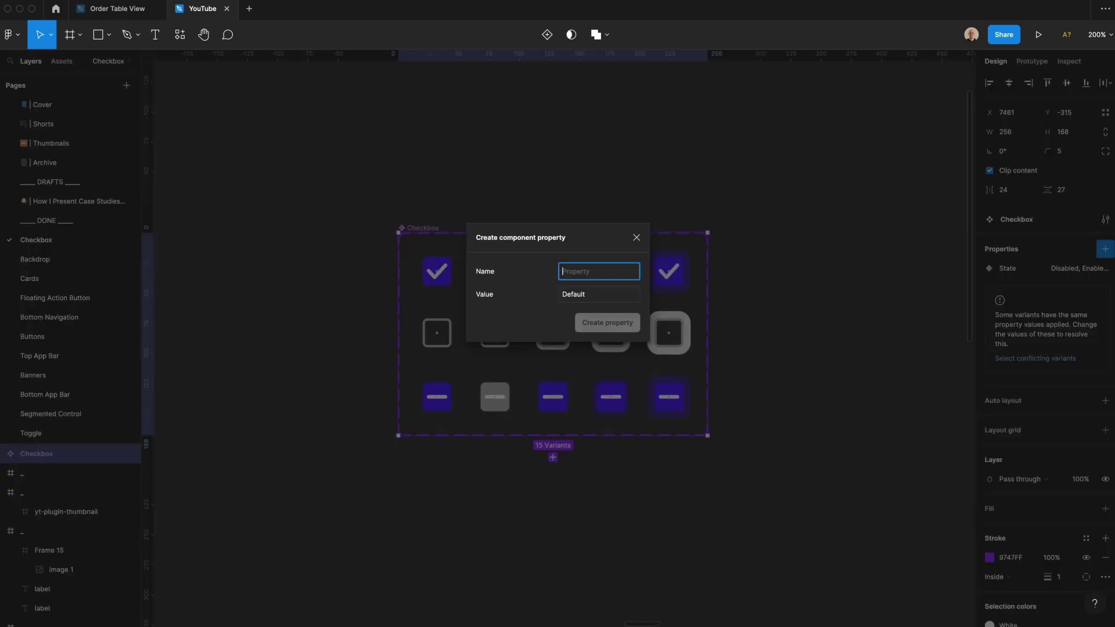
type("Type")
key("Tab")
type("Se")
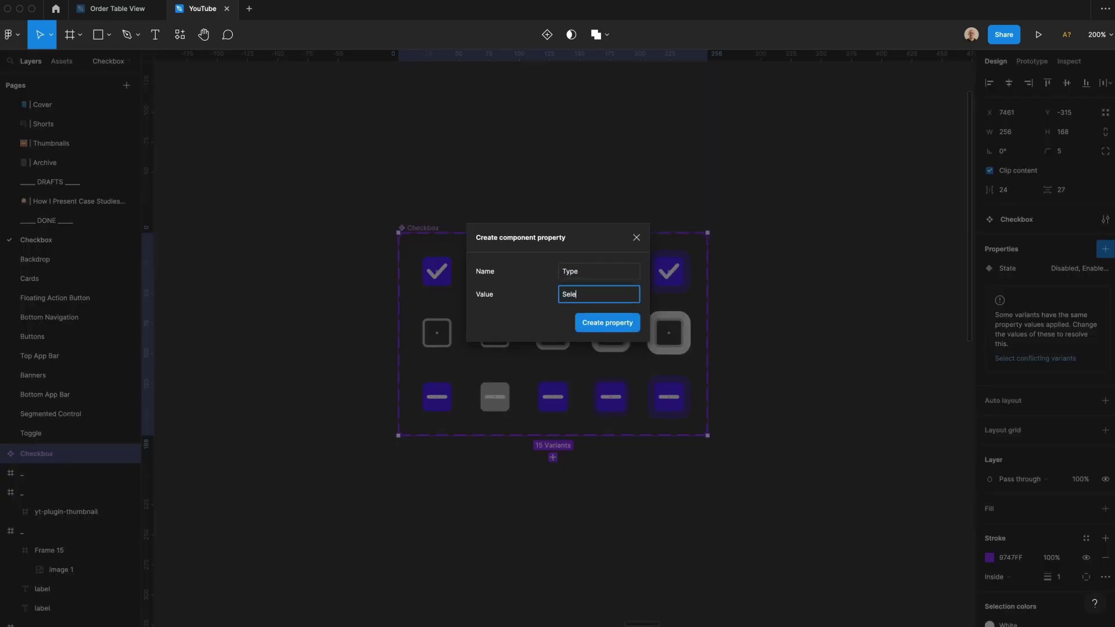
left_click(628, 323)
Step: Set the Type property of the five empty checkboxes in the middle row to Unselected
left_click(735, 360)
left_click_drag(734, 360, 448, 317)
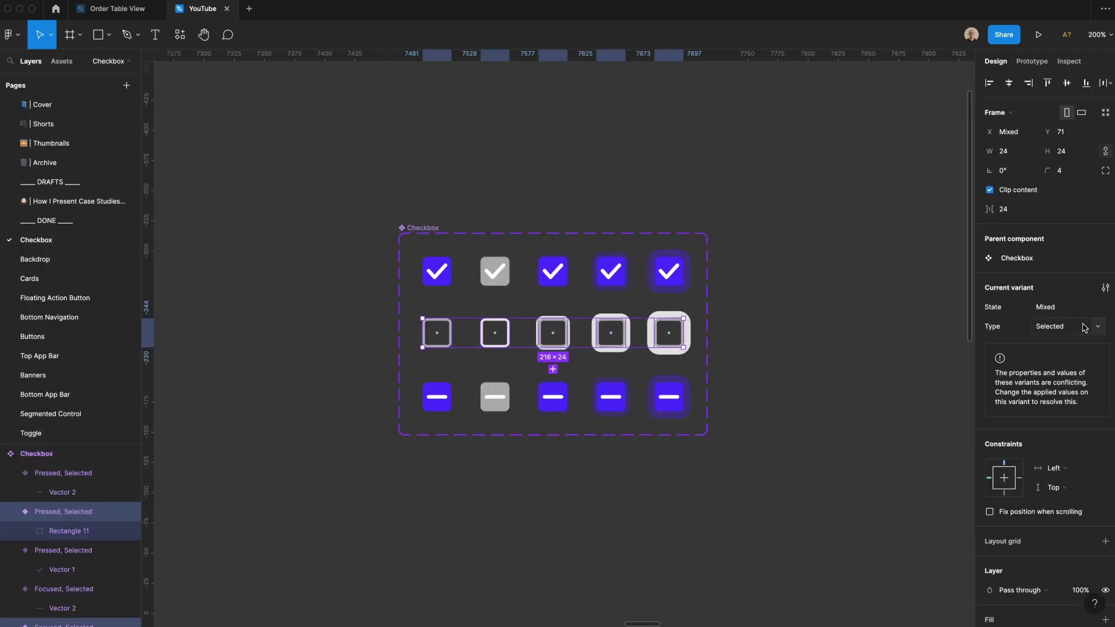
left_click(1052, 308)
left_click(1053, 324)
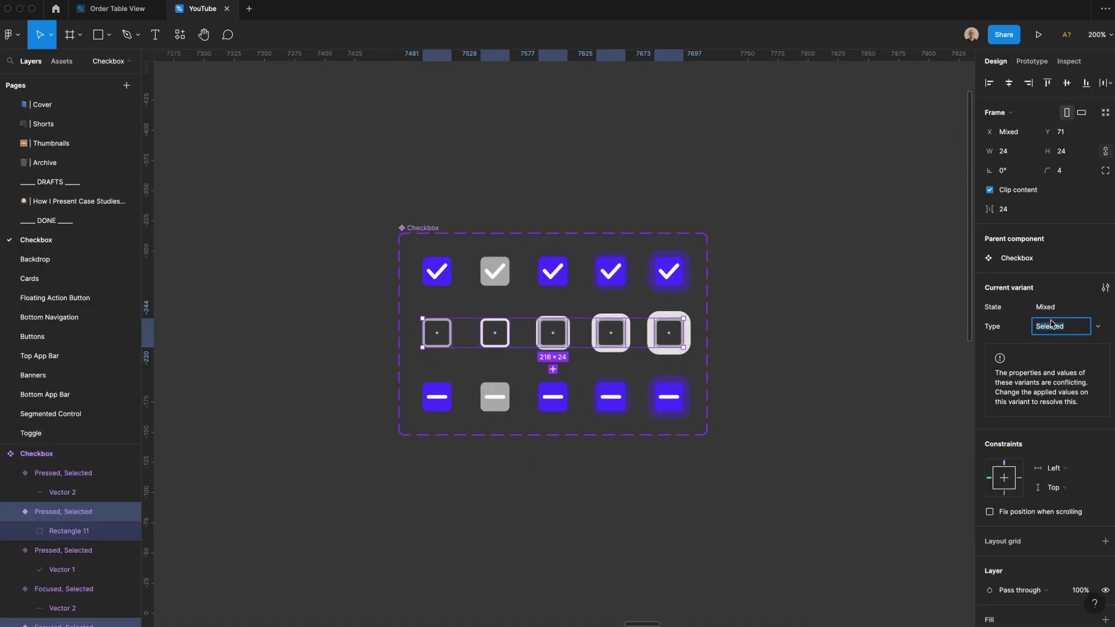
type("U")
type("lected")
Step: Set the Type property of the five dash checkboxes in the last row to Intermediate
left_click_drag(791, 451, 390, 369)
left_click(1051, 328)
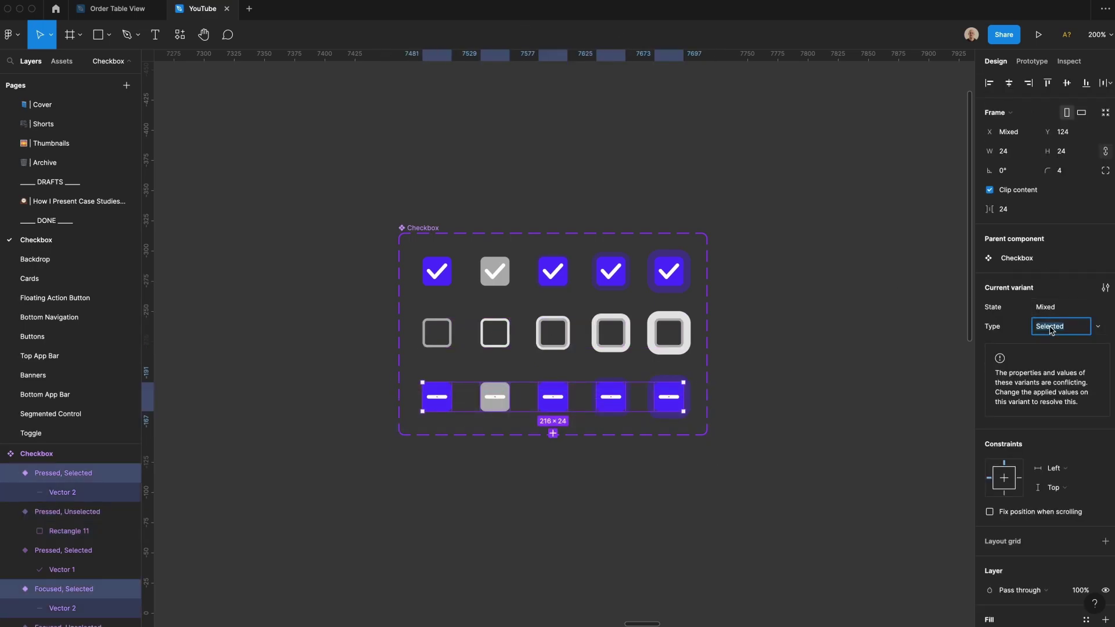
type("Intermediate")
key("Return")
key("Escape")
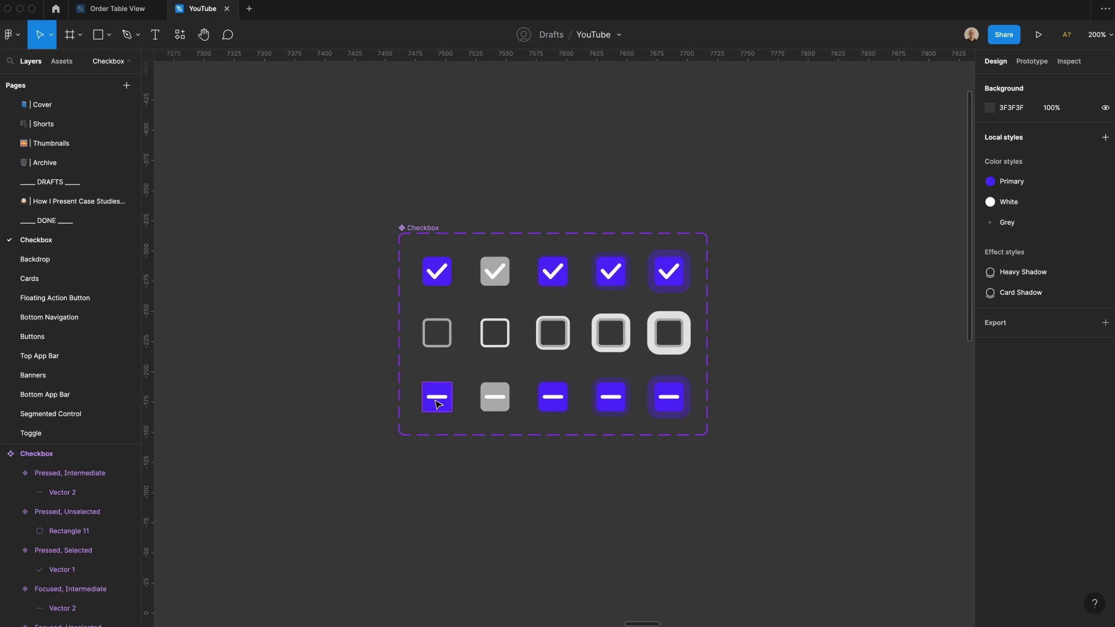